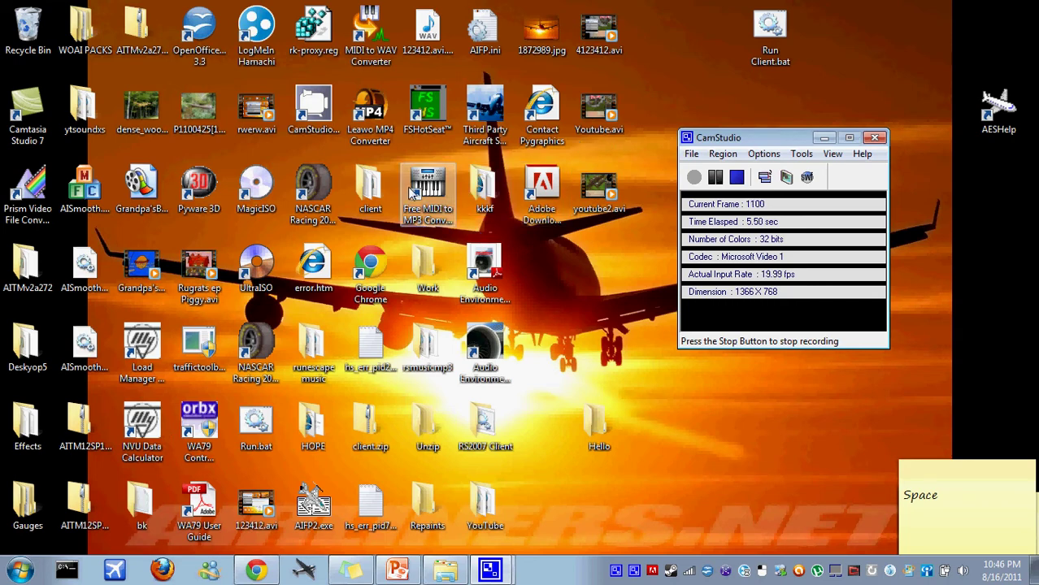
Step: Open the kkkf desktop folder and bring up the context menu for AIFP2.exe
{"action": "double_click", "coordinate": [501, 192]}
{"action": "scroll", "coordinate": [747, 345], "scroll_direction": "down", "scroll_amount": 3}
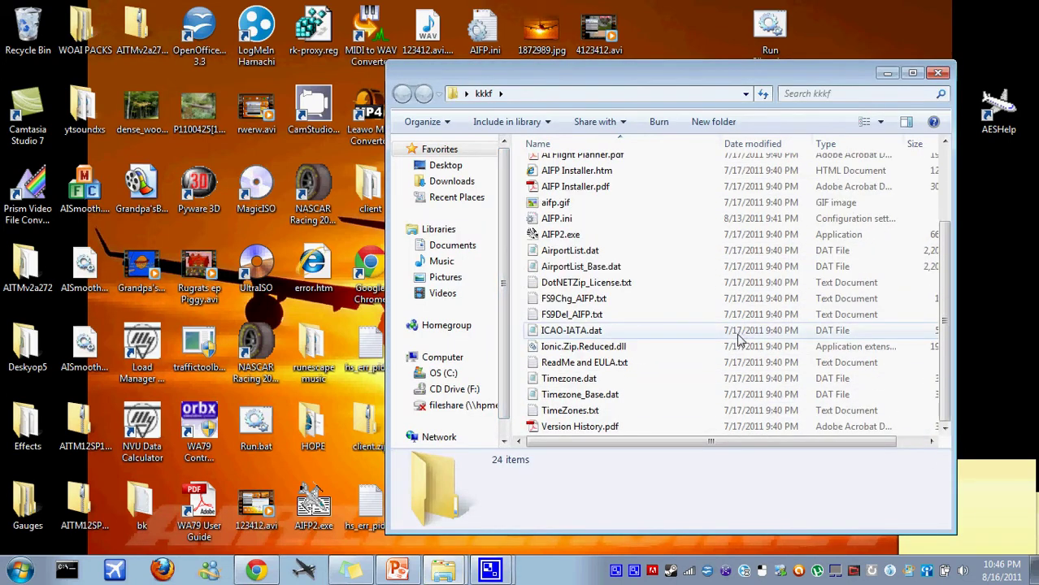
{"action": "scroll", "coordinate": [736, 365], "scroll_direction": "up", "scroll_amount": 3}
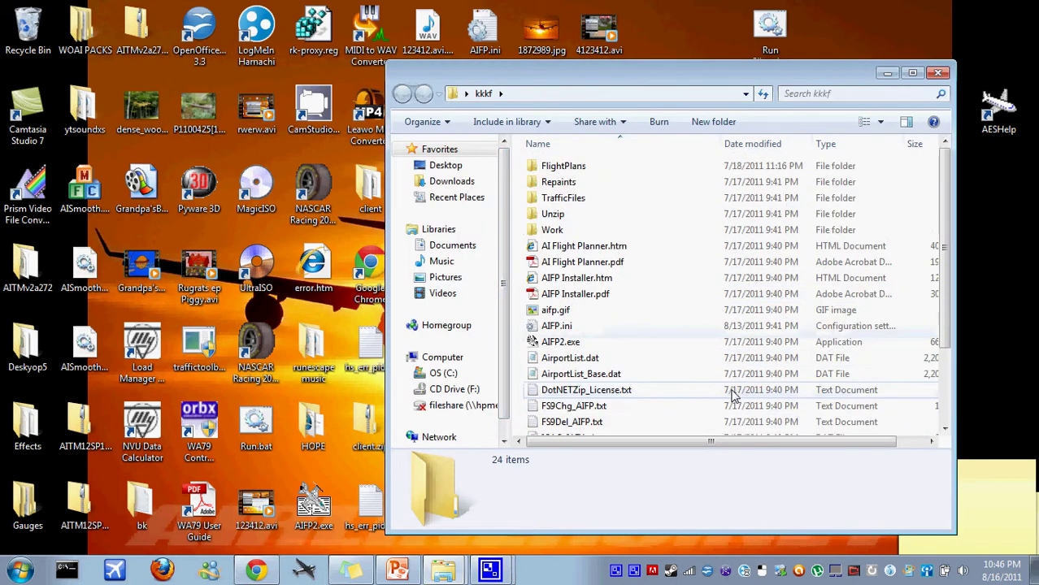
{"action": "left_click", "coordinate": [598, 342]}
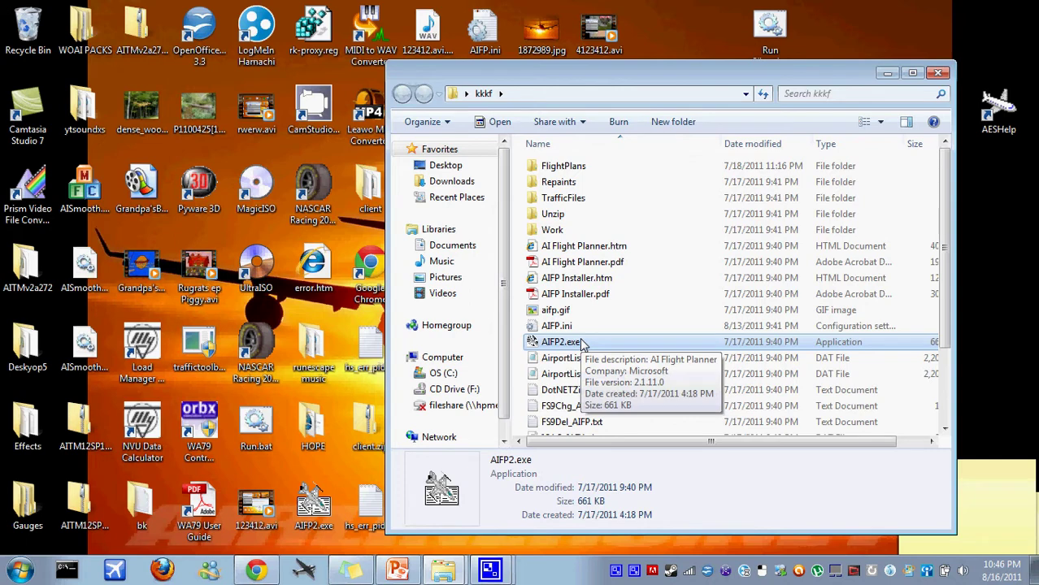
{"action": "right_click", "coordinate": [580, 345]}
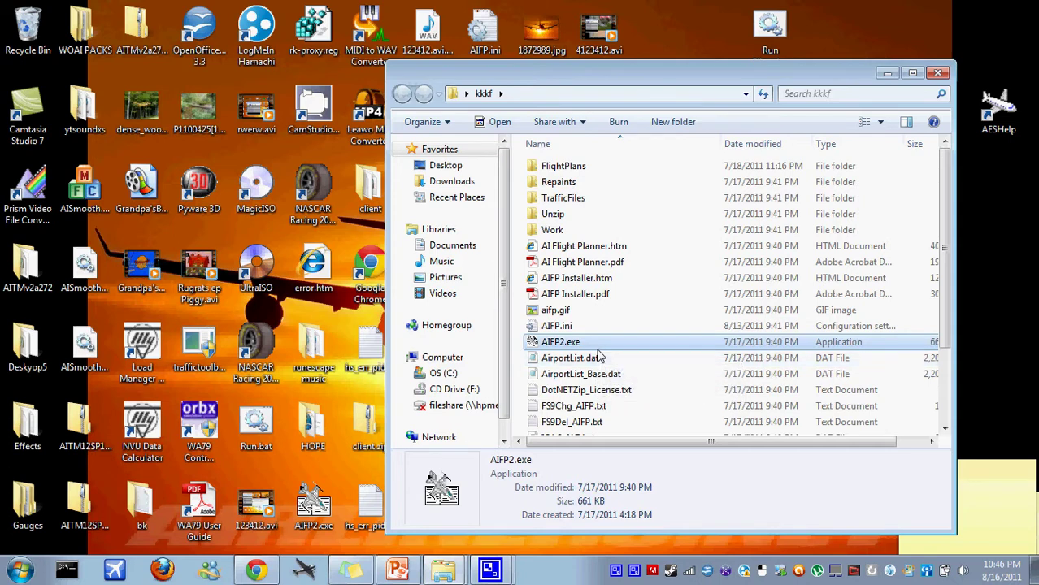
Step: Launch AIFP2.exe, force-close the frozen update-check window, and relaunch AIFP2.exe from its context menu
{"action": "double_click", "coordinate": [574, 345]}
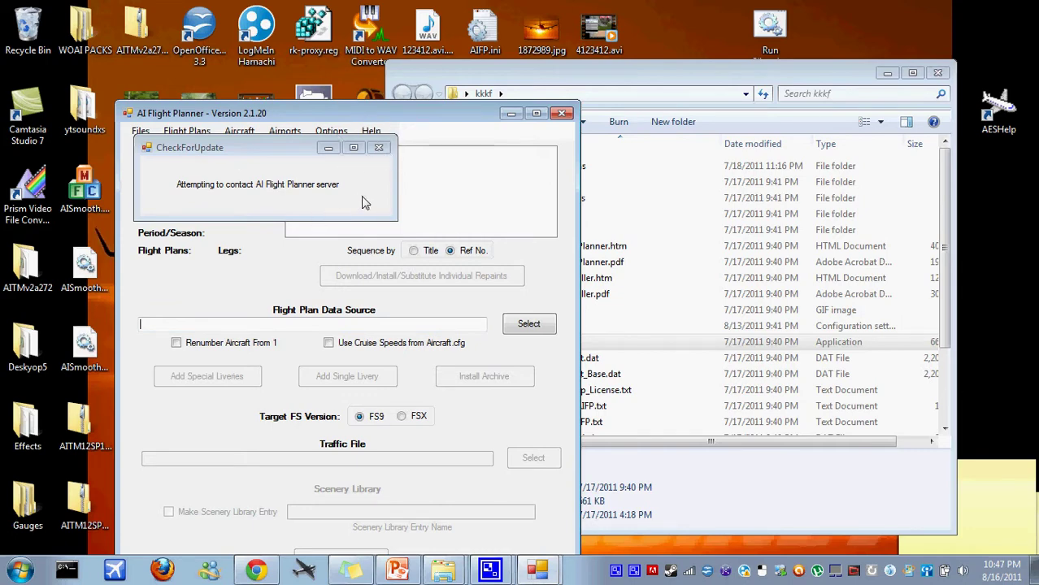
{"action": "mouse_move", "coordinate": [536, 569]}
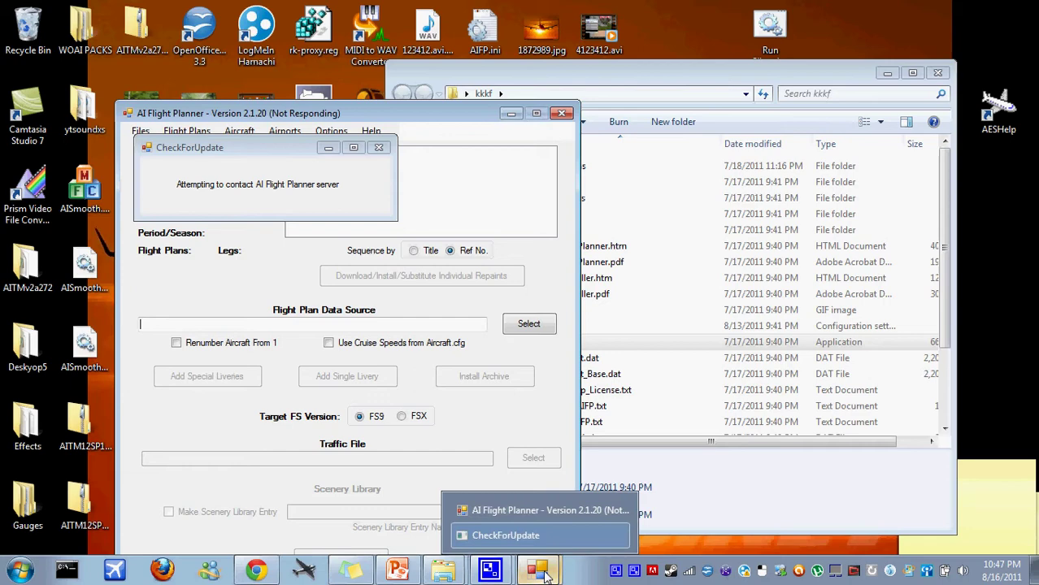
{"action": "left_click", "coordinate": [378, 147]}
{"action": "left_click", "coordinate": [358, 361]}
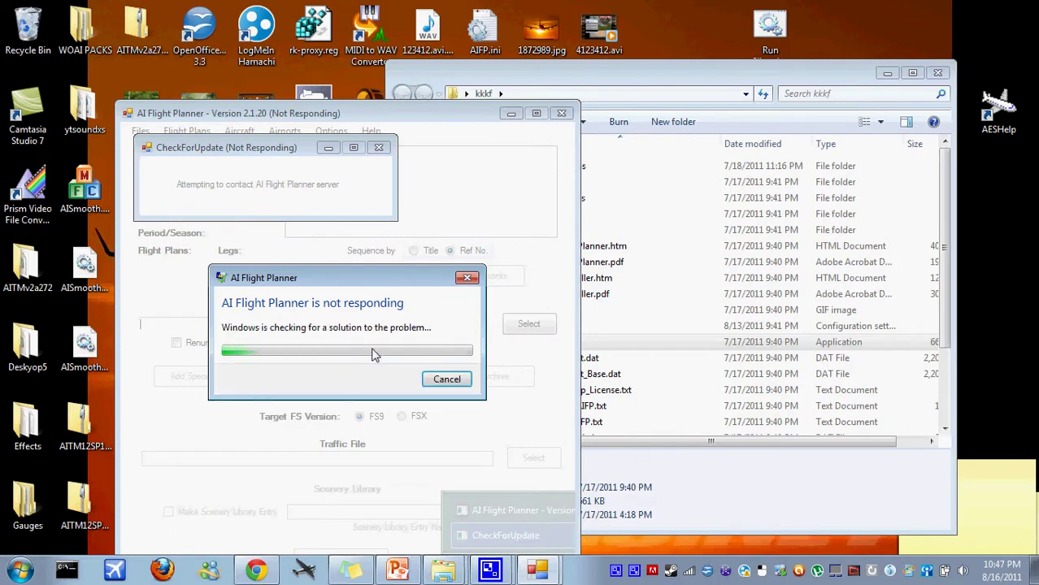
{"action": "left_click", "coordinate": [452, 379]}
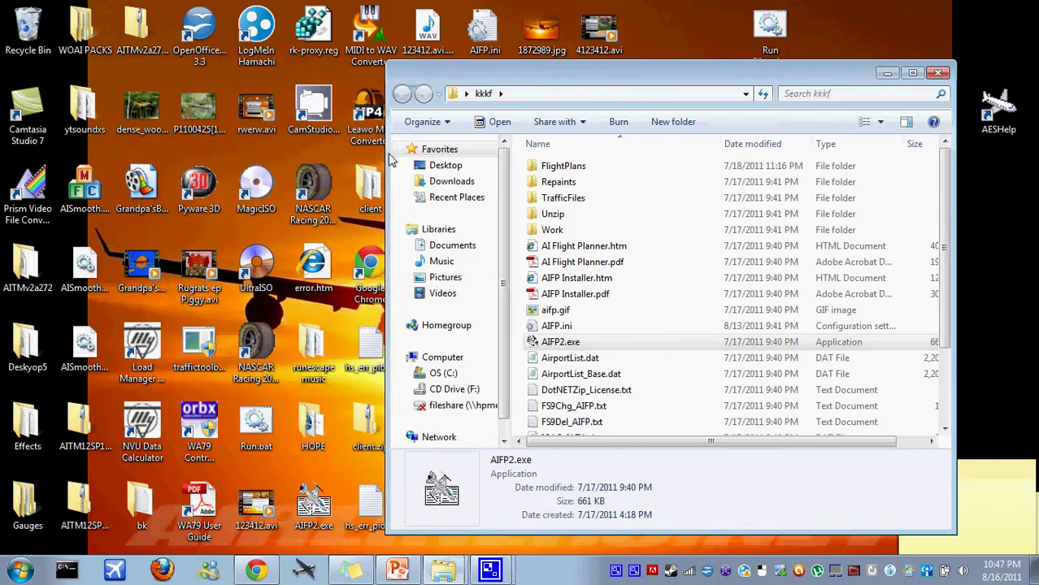
{"action": "right_click", "coordinate": [599, 348]}
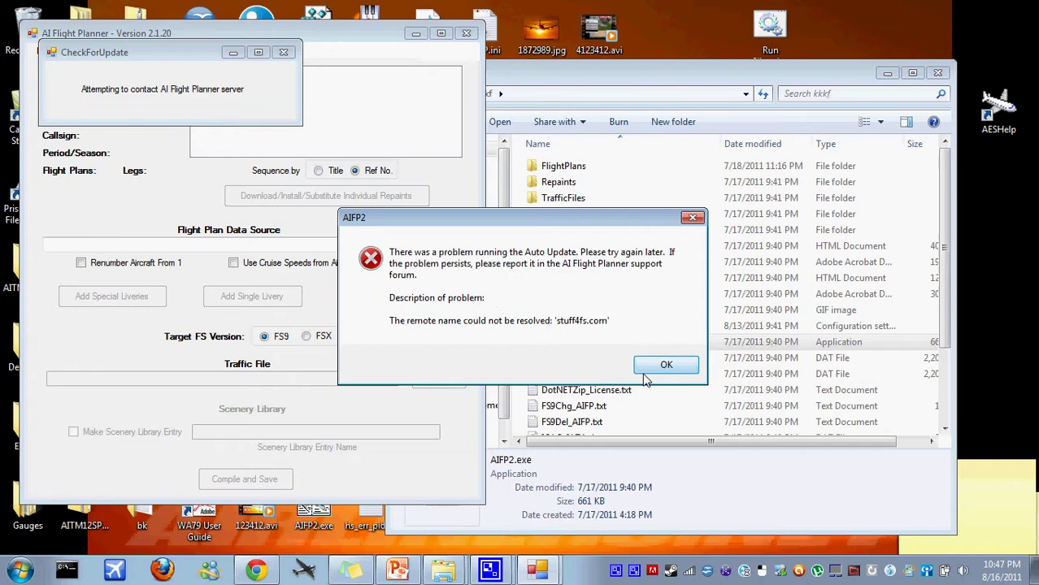
Step: Dismiss the auto-update error and open the flight plan editor
{"action": "left_click", "coordinate": [662, 365]}
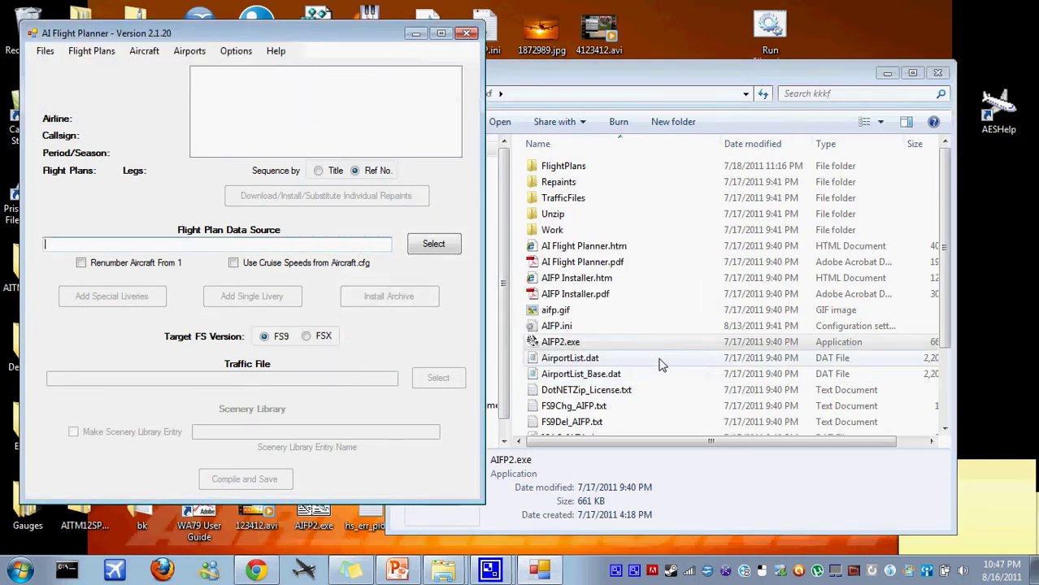
{"action": "left_click", "coordinate": [109, 54]}
{"action": "left_click", "coordinate": [109, 54]}
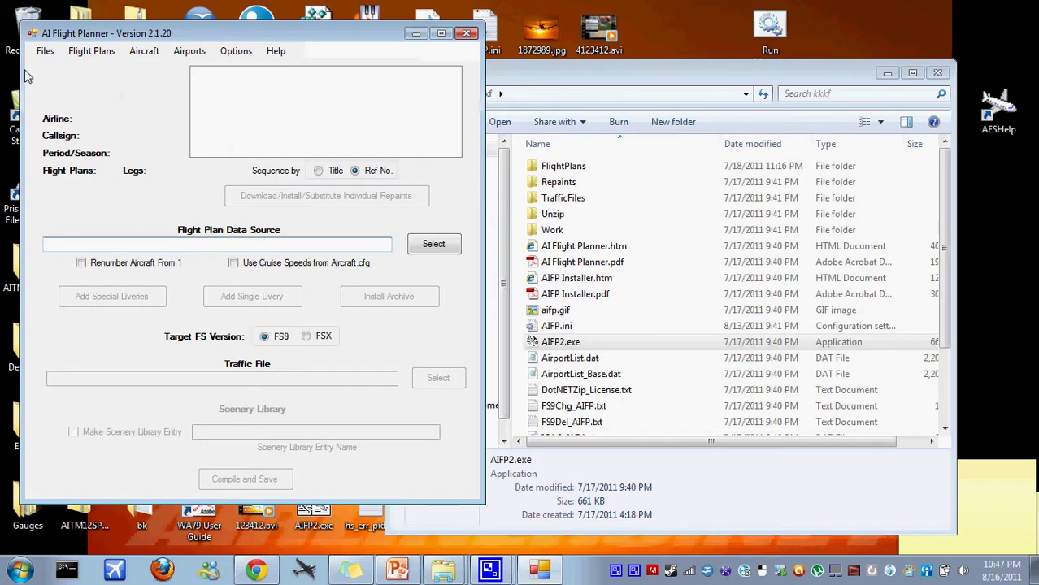
{"action": "left_click", "coordinate": [106, 54]}
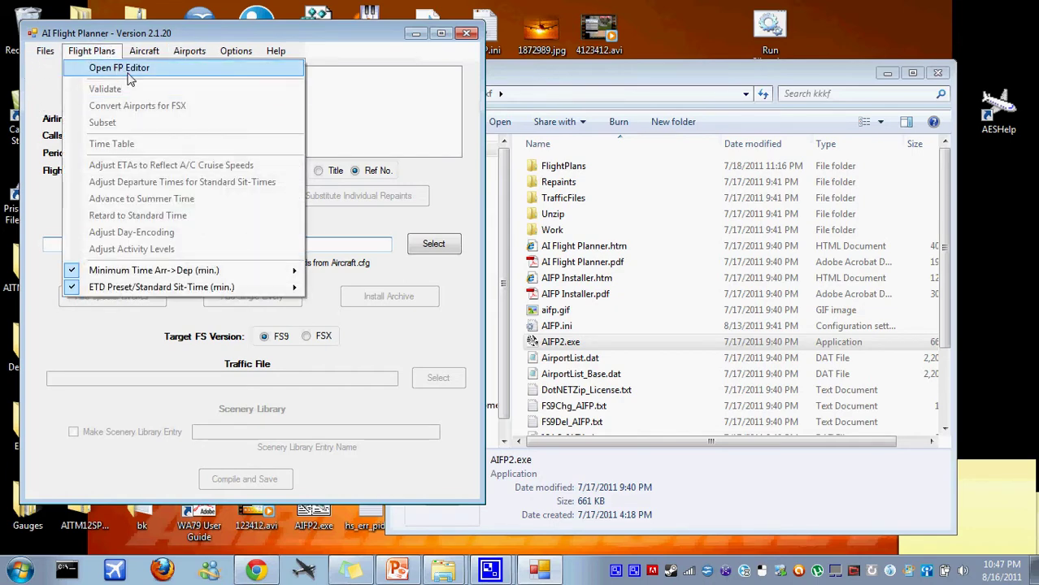
{"action": "left_click", "coordinate": [128, 72]}
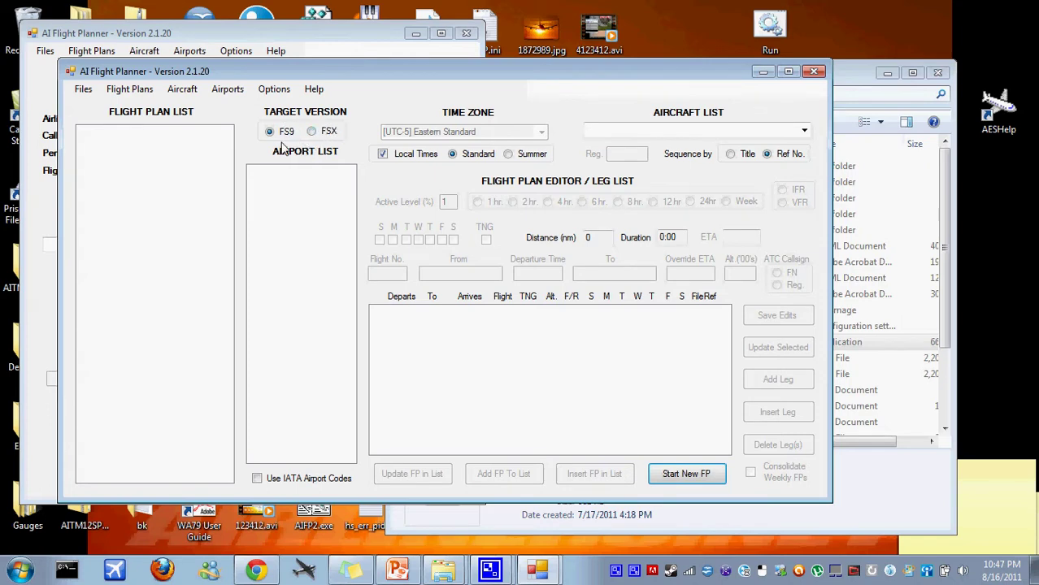
Step: Switch the target version to FSX and then back to FS9
{"action": "left_click", "coordinate": [315, 135]}
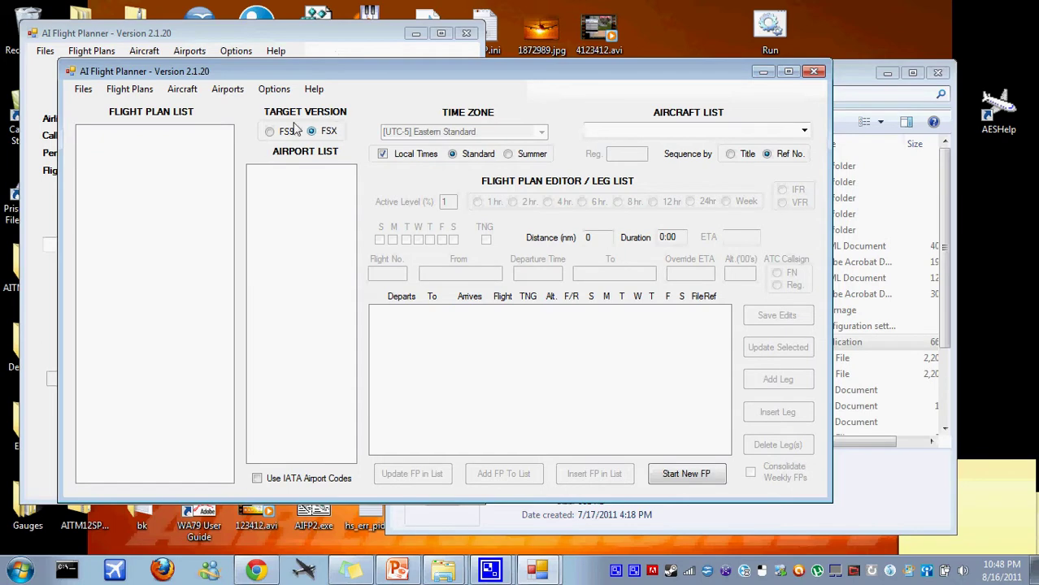
{"action": "left_click", "coordinate": [270, 134]}
{"action": "left_click", "coordinate": [804, 131]}
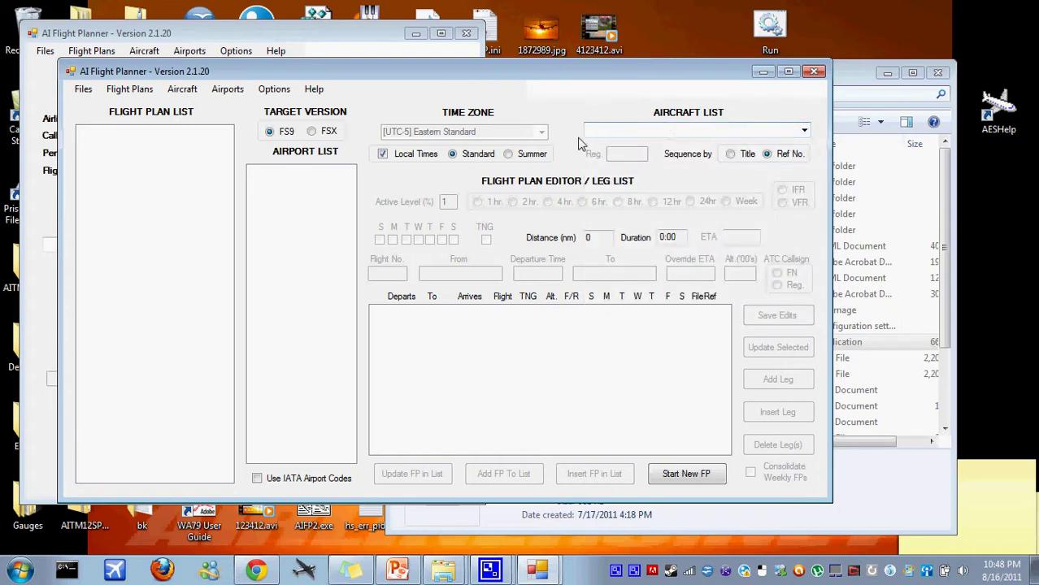
Step: Bulk-add AIA B744D ANA_Pokemon to the aircraft list, skipping the duplicates notice
{"action": "left_click", "coordinate": [183, 91]}
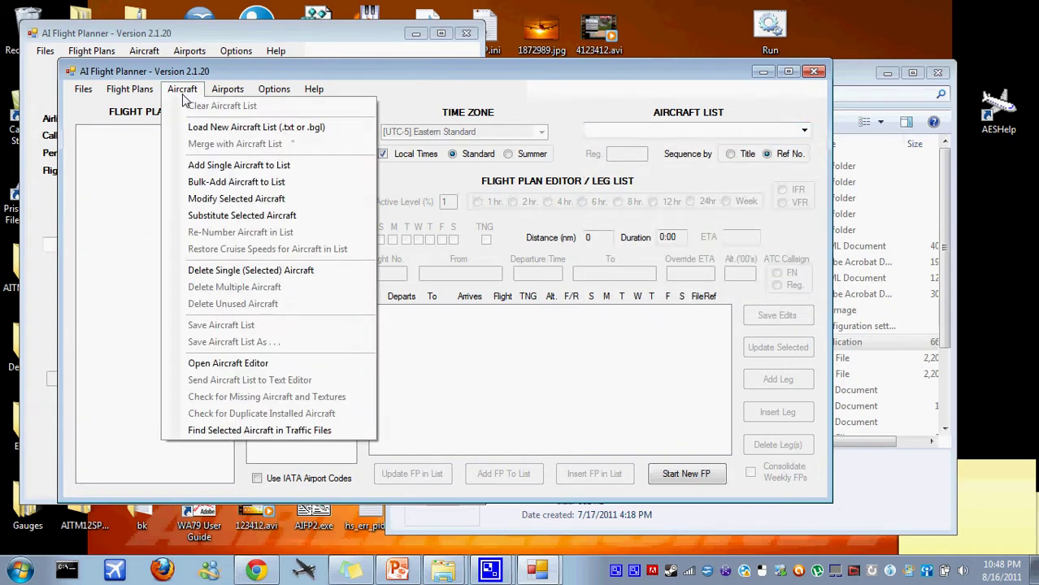
{"action": "left_click", "coordinate": [275, 183]}
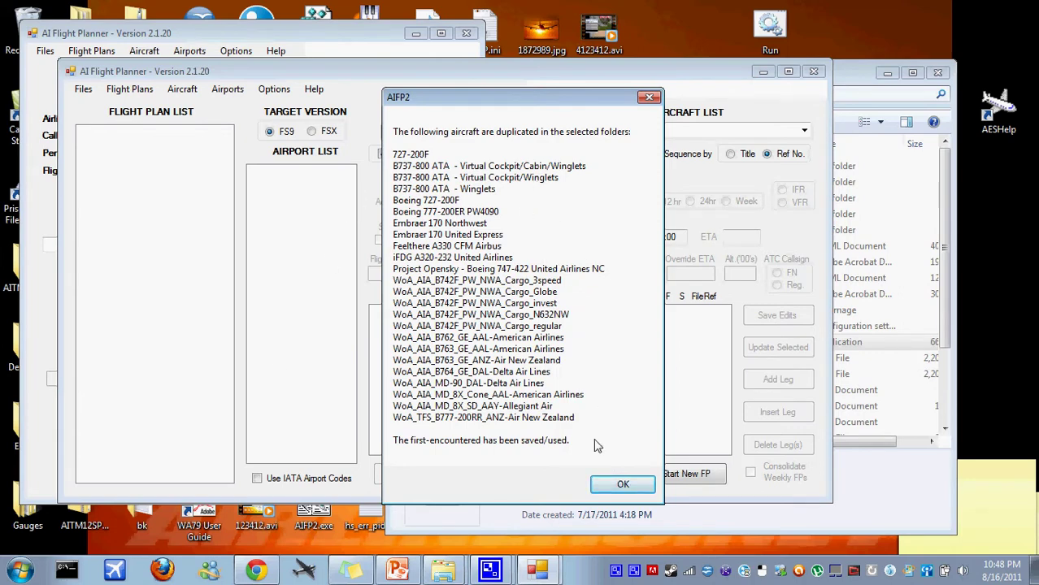
{"action": "left_click", "coordinate": [622, 484]}
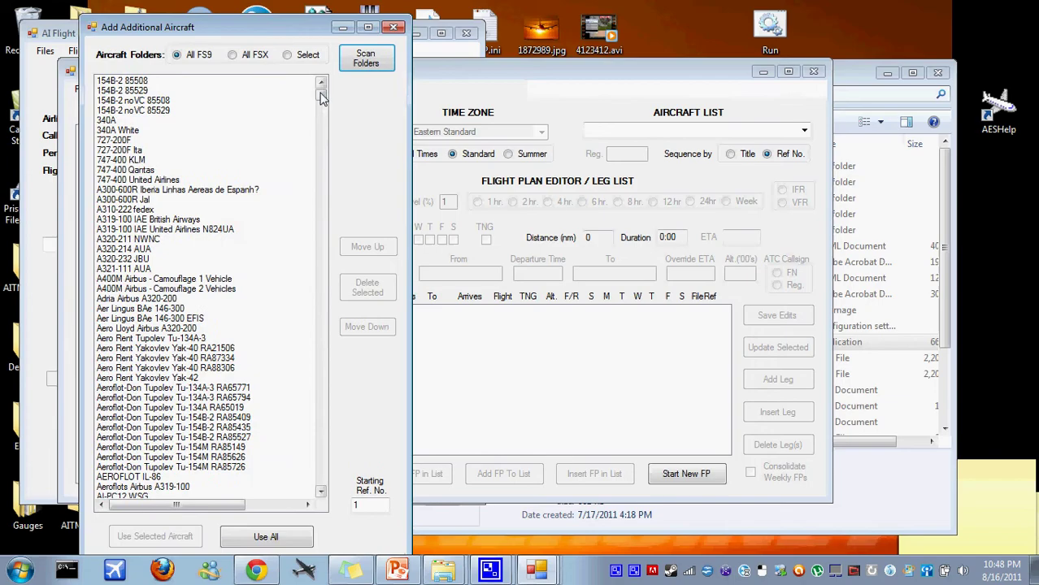
{"action": "left_click_drag", "start_coordinate": [321, 97], "coordinate": [318, 128]}
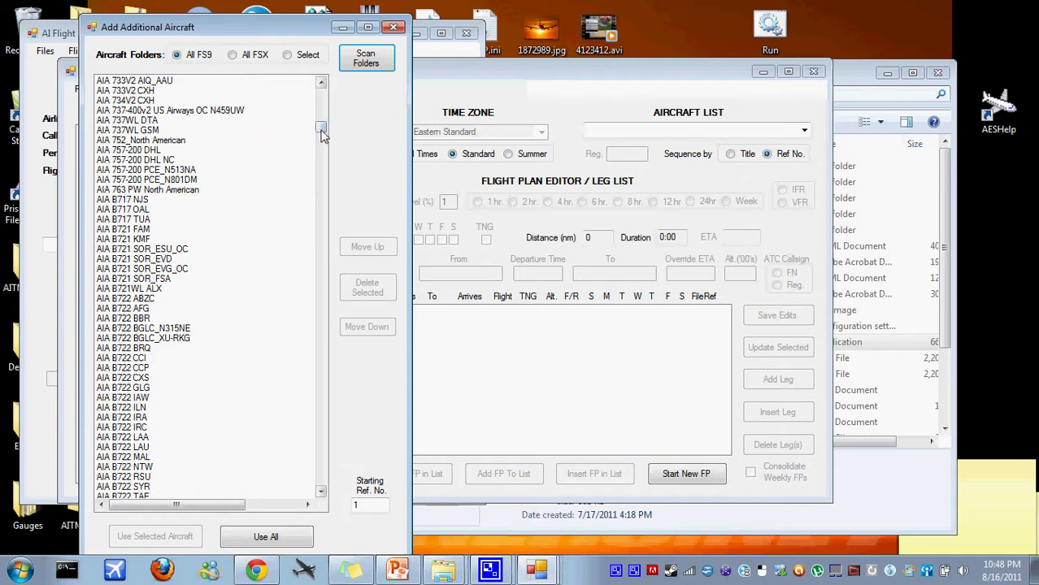
{"action": "left_click_drag", "start_coordinate": [322, 134], "coordinate": [321, 156]}
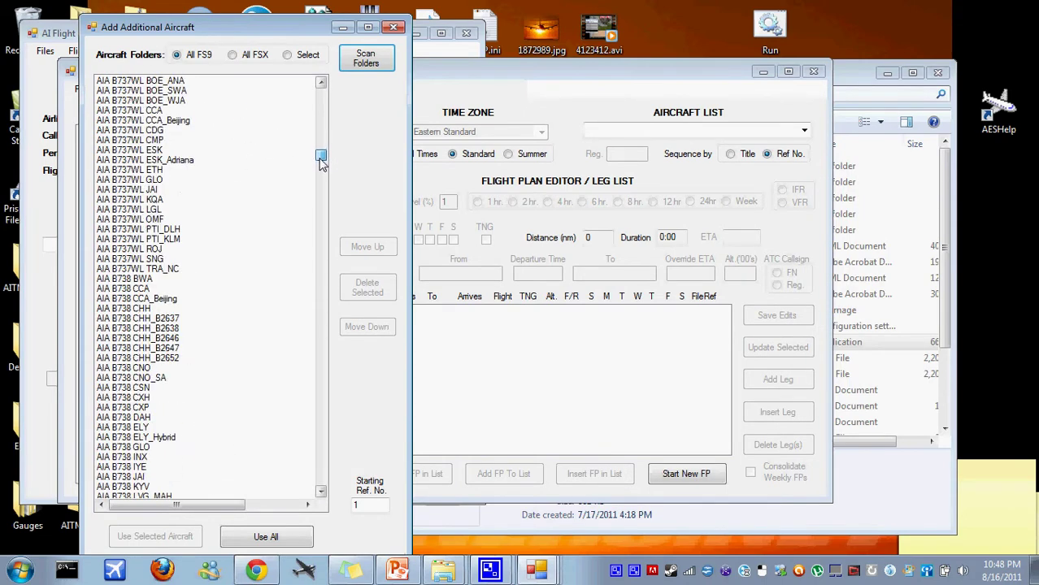
{"action": "left_click", "coordinate": [322, 492]}
{"action": "left_click_drag", "start_coordinate": [322, 493], "coordinate": [324, 499]}
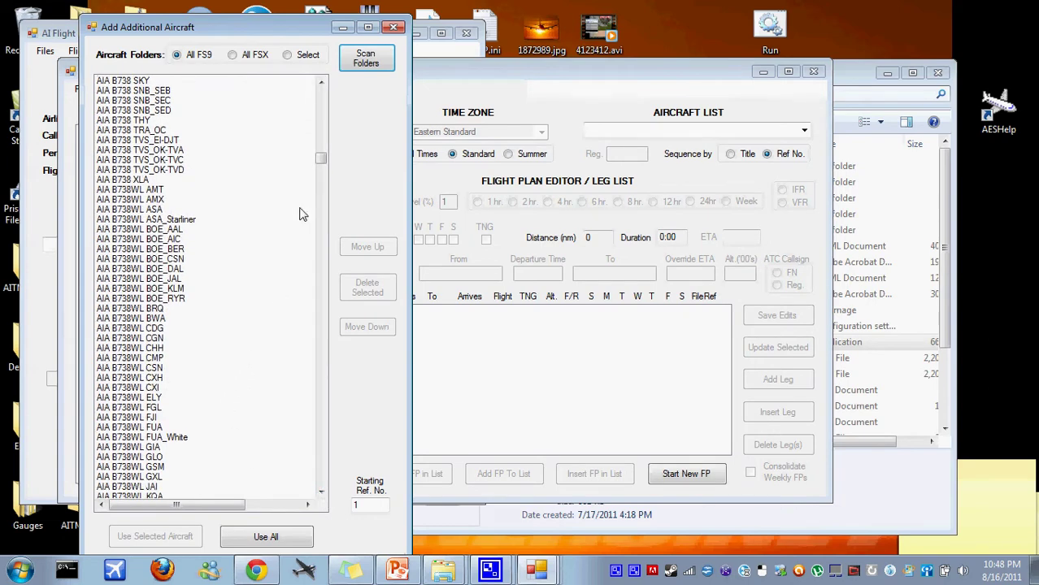
{"action": "left_click_drag", "start_coordinate": [323, 165], "coordinate": [328, 174]}
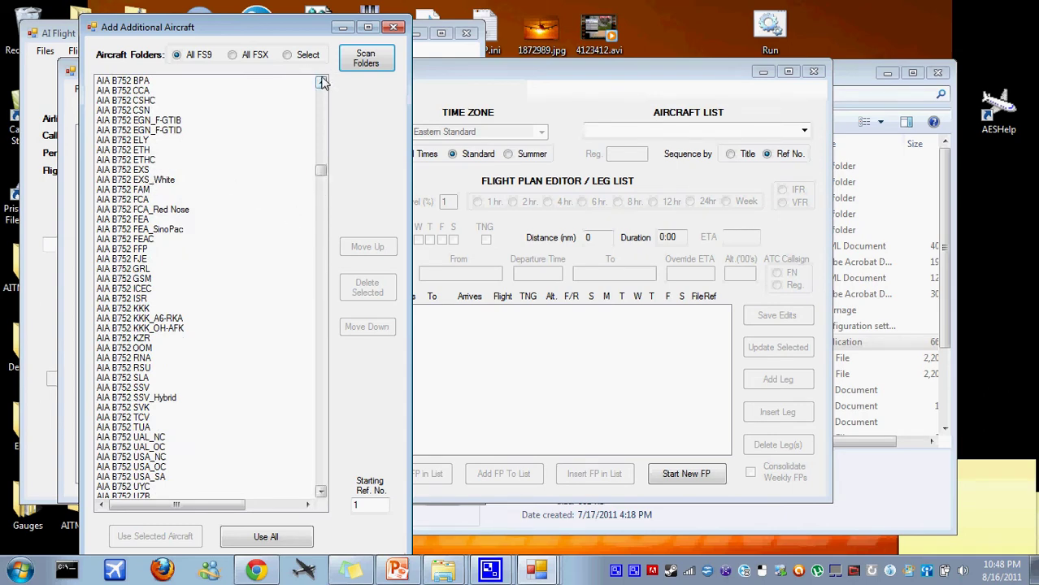
{"action": "left_click_drag", "start_coordinate": [322, 82], "coordinate": [322, 84]}
{"action": "left_click", "coordinate": [142, 131]}
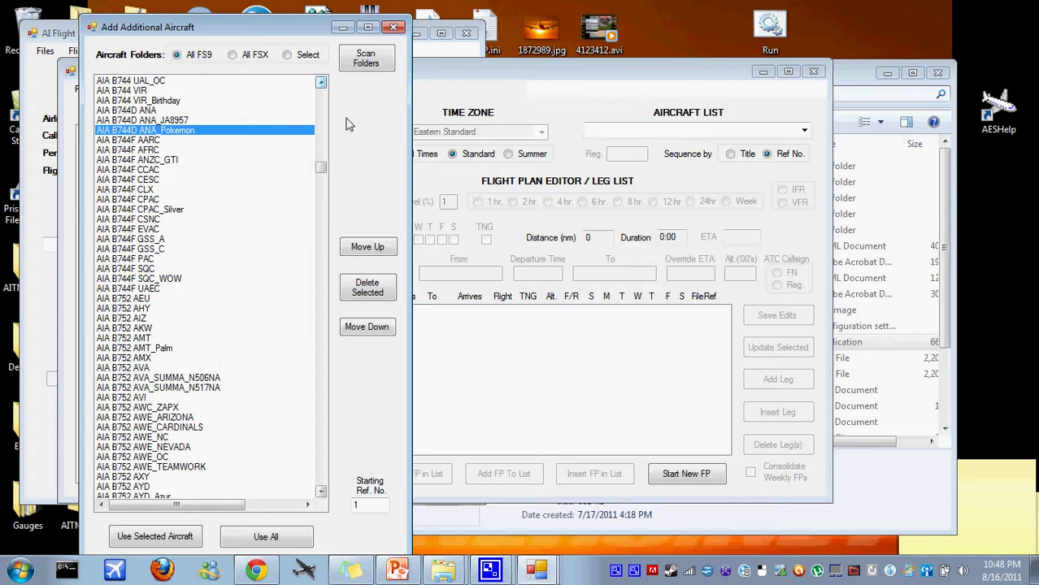
{"action": "left_click", "coordinate": [153, 536]}
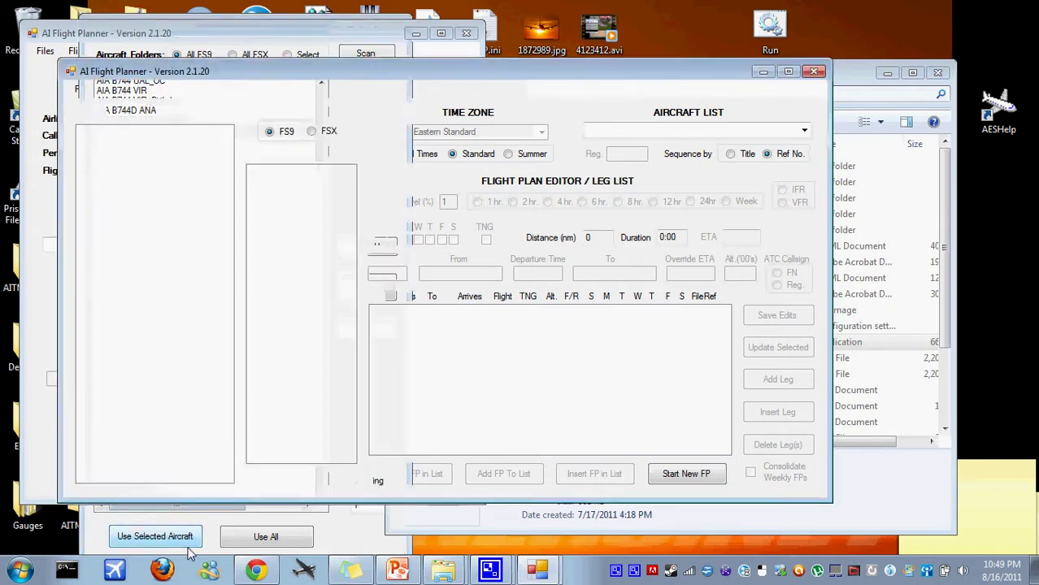
Step: Select '1 - AIA B744D ANA_Pokemon (477 kts)' from the Aircraft List dropdown
{"action": "left_click", "coordinate": [804, 133]}
{"action": "left_click", "coordinate": [787, 145]}
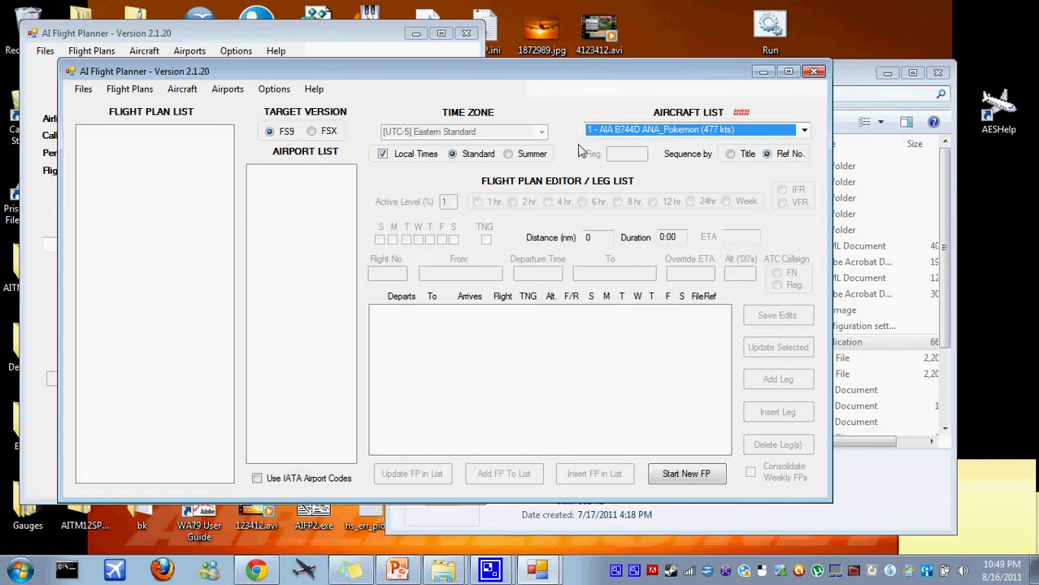
Step: Start a new flight plan with registration FS9-TET on a 24hr cycle, fixing the over-long registration
{"action": "left_click", "coordinate": [695, 479]}
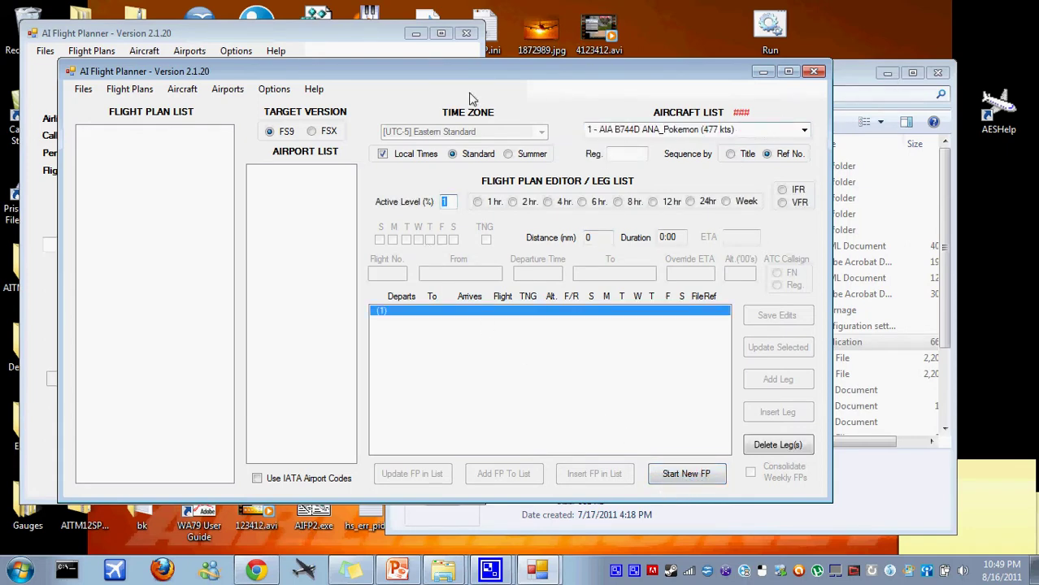
{"action": "left_click", "coordinate": [640, 157]}
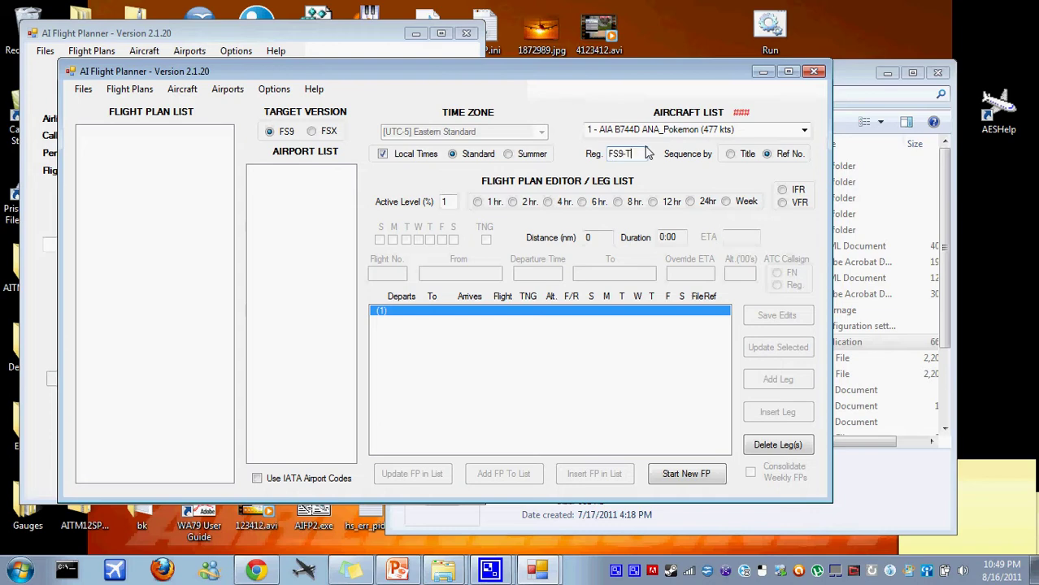
{"action": "type", "text": "ST"}
{"action": "left_click", "coordinate": [695, 207]}
{"action": "left_click", "coordinate": [612, 335]}
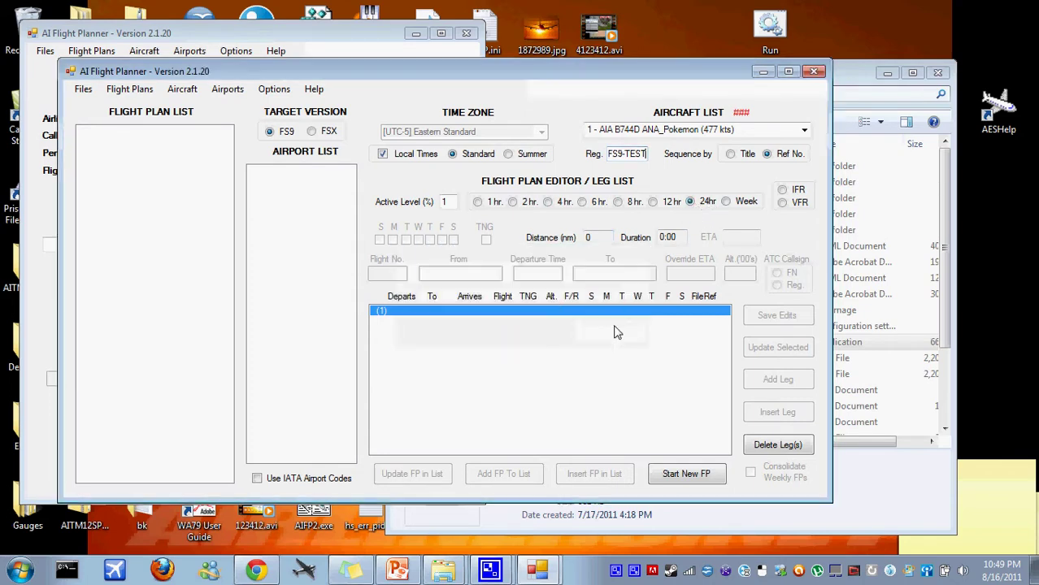
{"action": "left_click", "coordinate": [641, 155]}
{"action": "key", "text": "BackSpace"}
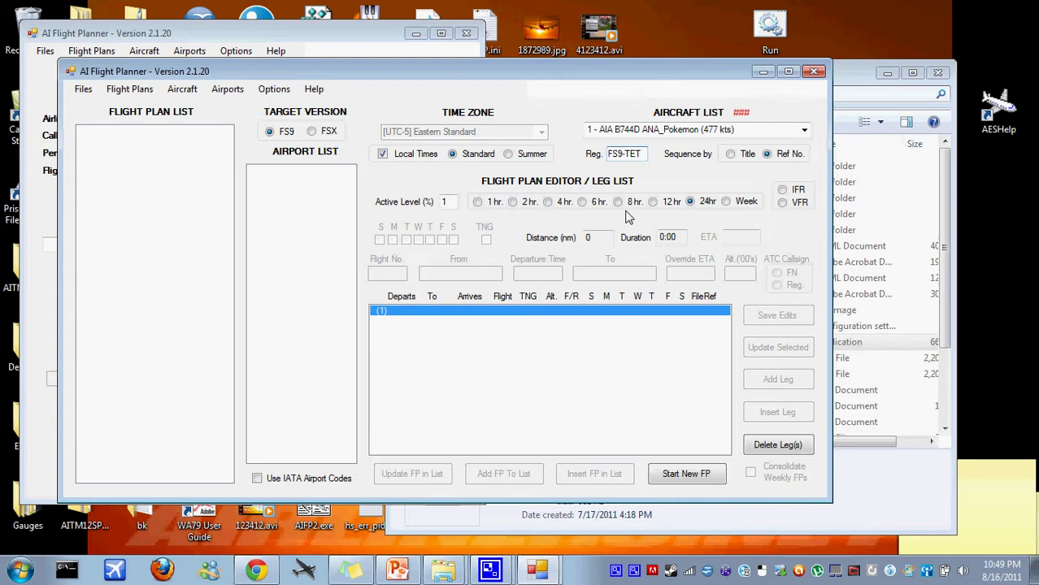
Step: Tick every weekday with the 24hr option and set the plan to fly IFR
{"action": "left_click", "coordinate": [697, 207]}
{"action": "left_click", "coordinate": [797, 193]}
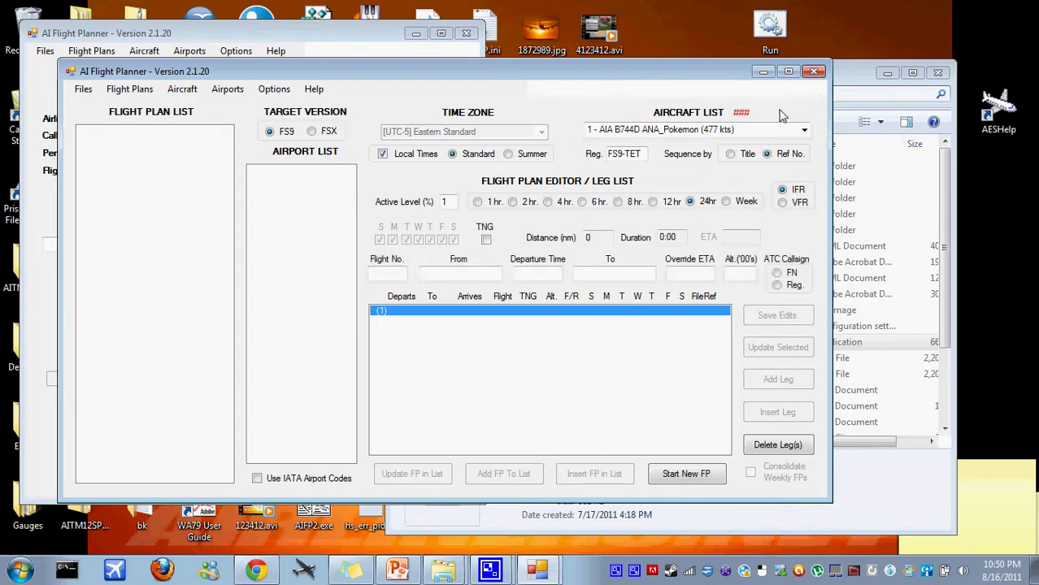
{"action": "left_click", "coordinate": [448, 203]}
{"action": "left_click", "coordinate": [380, 275]}
Step: Enter departure time 0900 and destination RJNN, giving 172 nm, 0:52 and ETA 09:52
{"action": "left_click", "coordinate": [563, 281]}
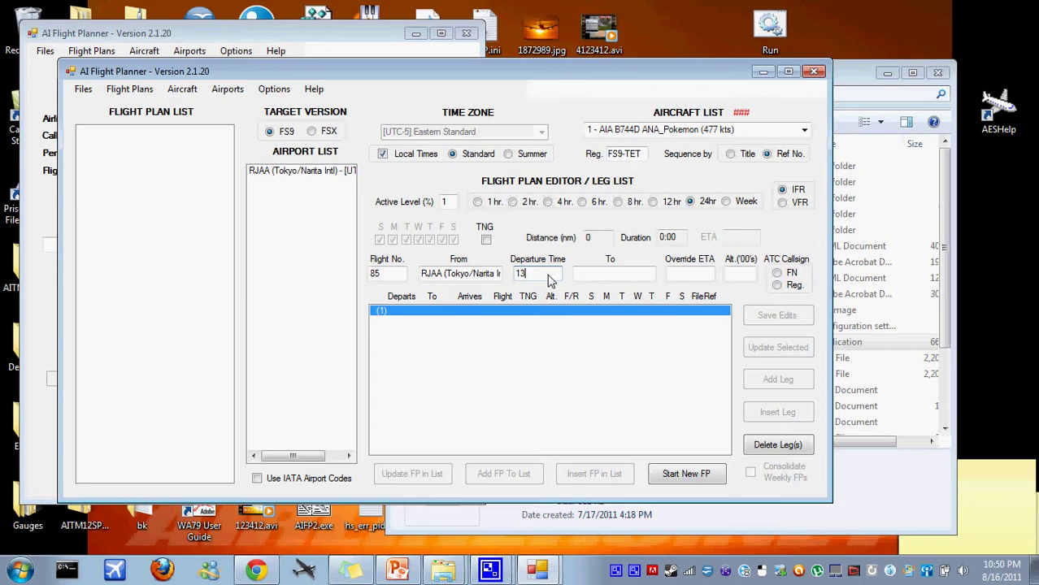
{"action": "key", "text": "BackSpace"}
{"action": "key", "text": "BackSpace"}
{"action": "key", "text": "BackSpace"}
{"action": "type", "text": "9"}
{"action": "type", "text": "090"}
{"action": "key", "text": "Tab"}
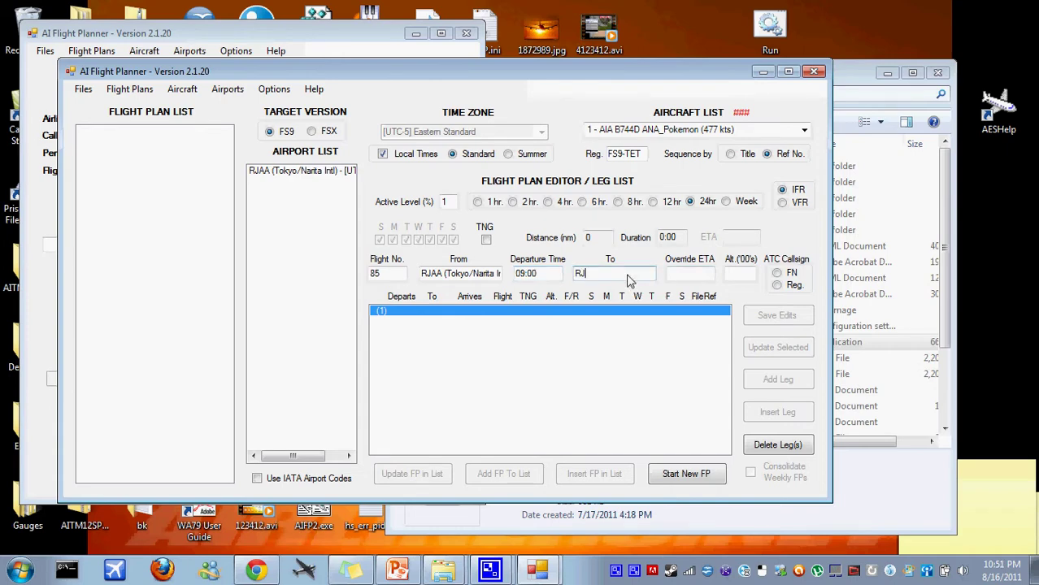
{"action": "type", "text": "RJNN"}
{"action": "key", "text": "Tab"}
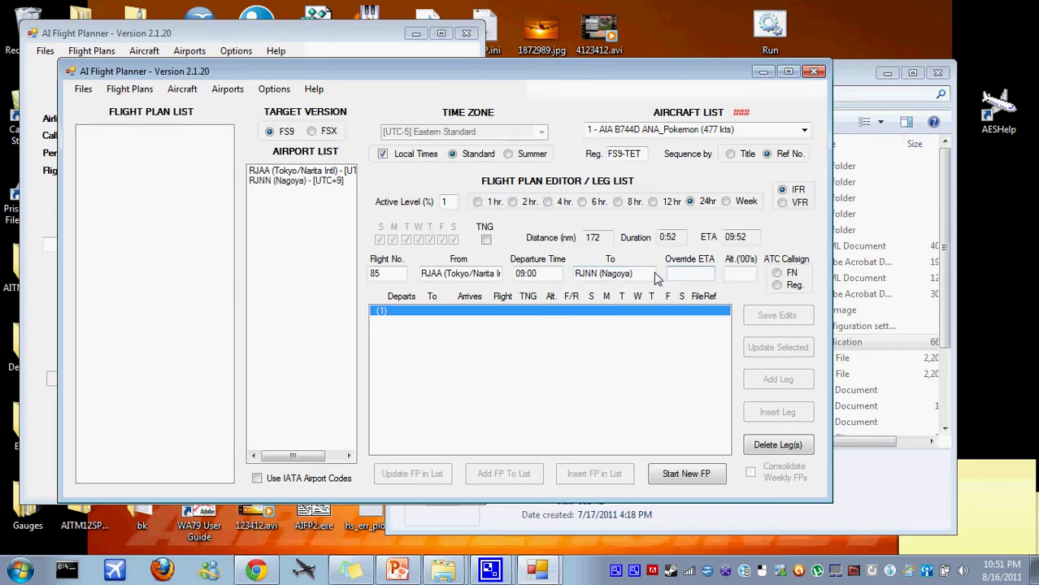
{"action": "left_click", "coordinate": [654, 274]}
Step: Review the first leg's calculated 0:52 flight duration and 09:52 arrival time
{"action": "left_click", "coordinate": [679, 277]}
{"action": "left_click_drag", "start_coordinate": [681, 236], "coordinate": [633, 236]}
{"action": "left_click", "coordinate": [689, 277]}
{"action": "double_click", "coordinate": [741, 237]}
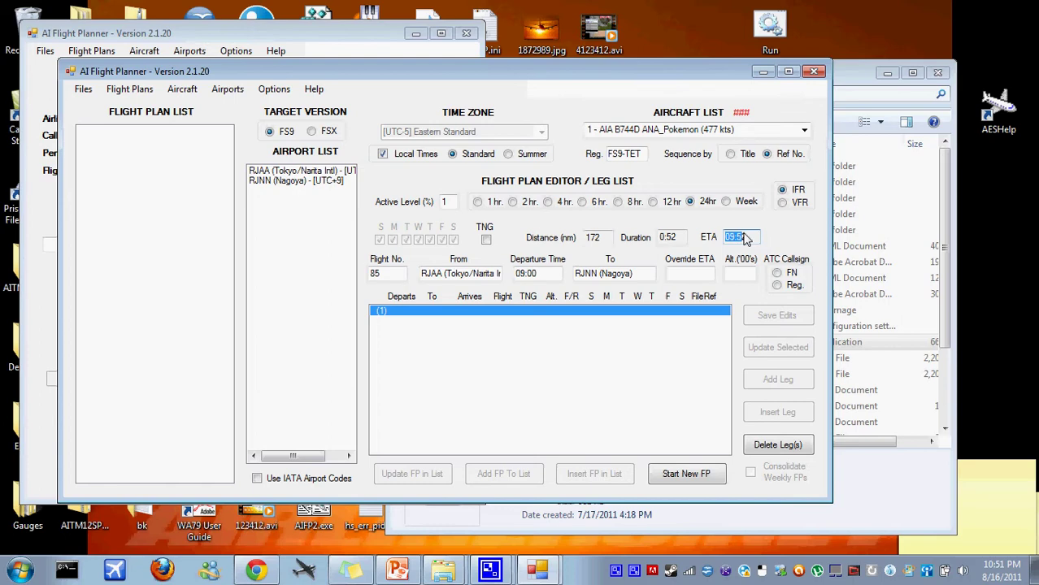
Step: Set the cruise altitude to 240 and use the flight number (FN) as ATC callsign
{"action": "left_click", "coordinate": [741, 277]}
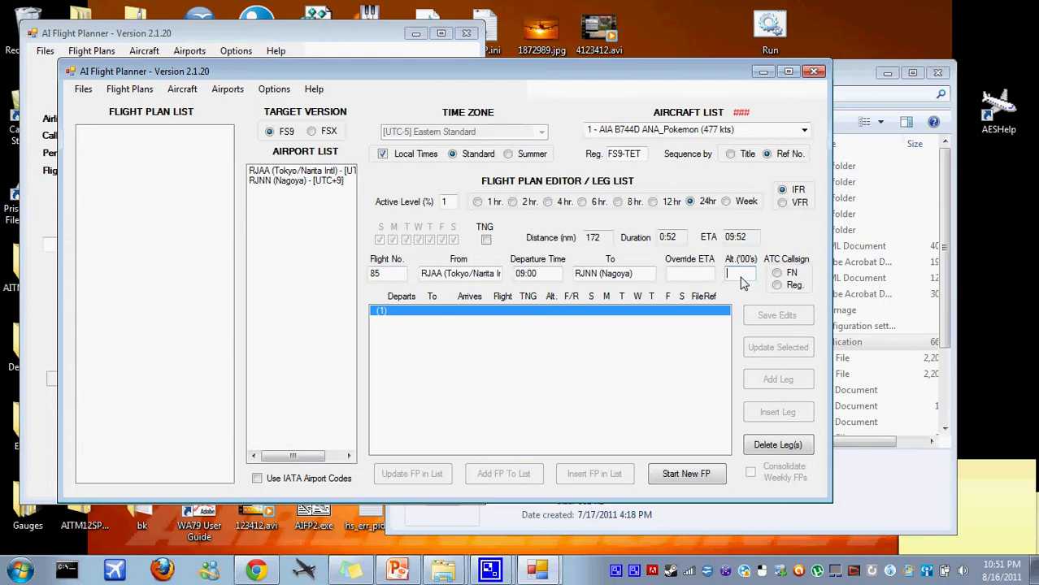
{"action": "type", "text": "18000"}
{"action": "key", "text": "BackSpace"}
{"action": "key", "text": "BackSpace"}
{"action": "key", "text": "BackSpace"}
{"action": "key", "text": "BackSpace"}
{"action": "type", "text": "090"}
{"action": "key", "text": "BackSpace"}
{"action": "key", "text": "BackSpace"}
{"action": "key", "text": "BackSpace"}
{"action": "key", "text": "BackSpace"}
{"action": "type", "text": "24"}
{"action": "left_click", "coordinate": [785, 275]}
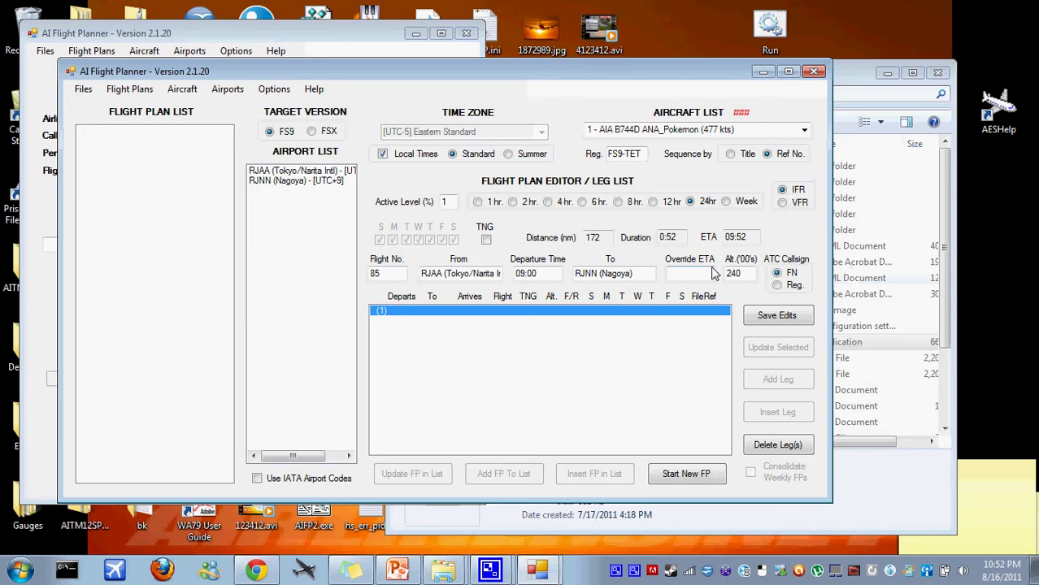
Step: Save the first leg's edits and add leg 2 departing RJNN at 10:12
{"action": "left_click", "coordinate": [773, 316]}
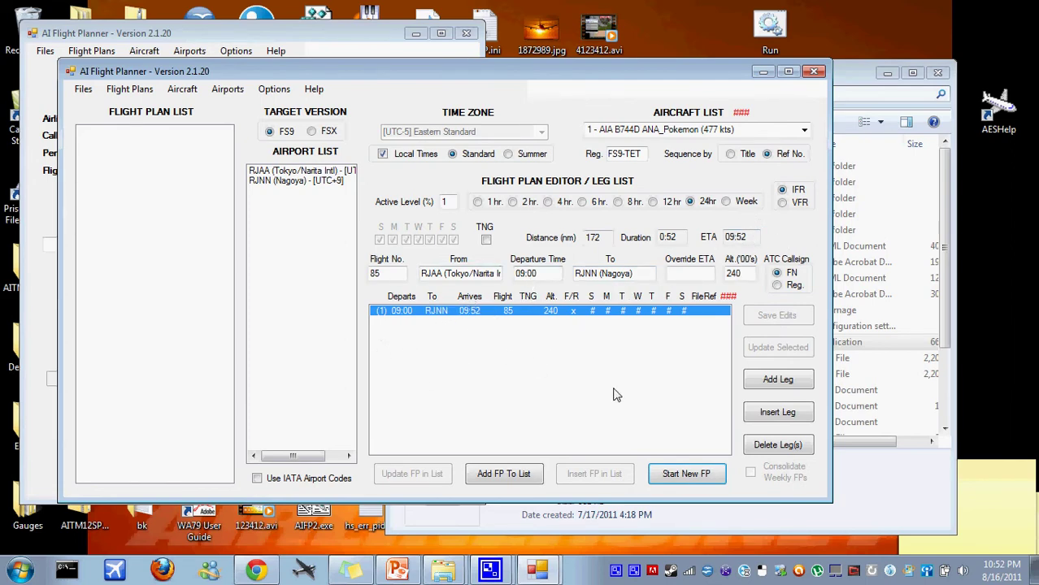
{"action": "left_click", "coordinate": [778, 381]}
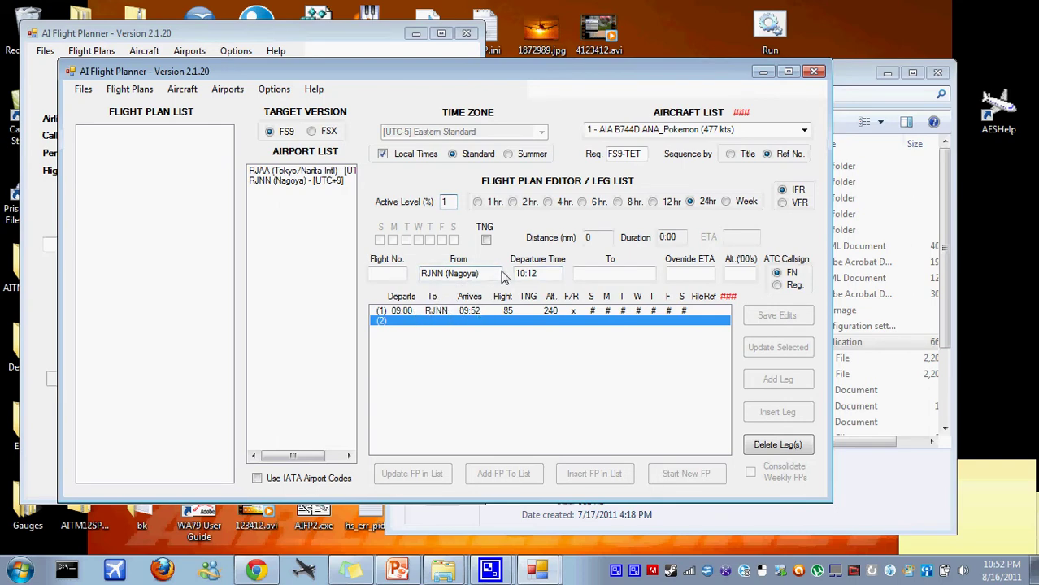
Step: Save the second leg as flight 86, departing 12:00 for RJAA at altitude 240
{"action": "double_click", "coordinate": [547, 276]}
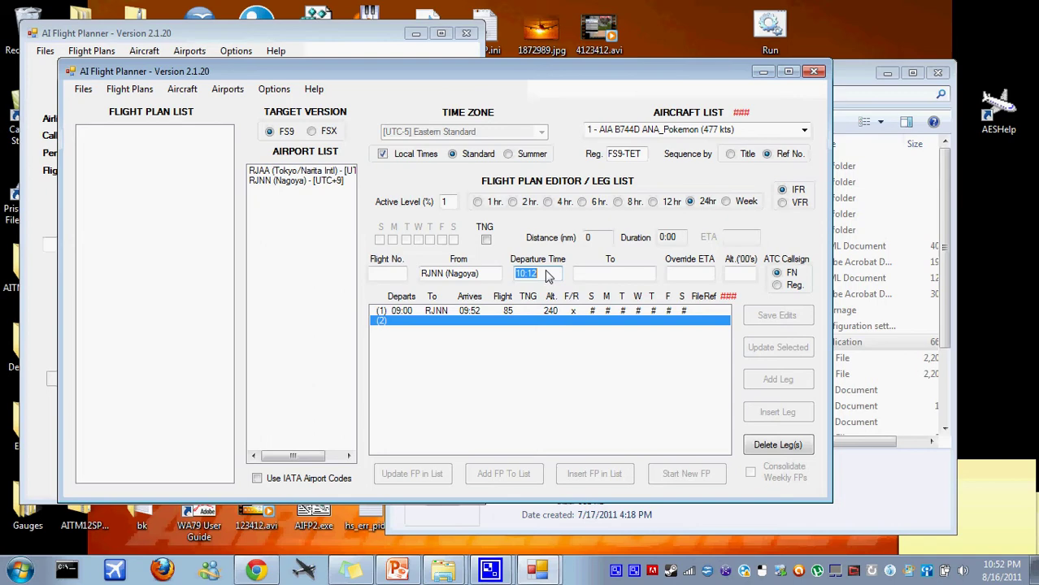
{"action": "type", "text": "1200"}
{"action": "left_click", "coordinate": [628, 275]}
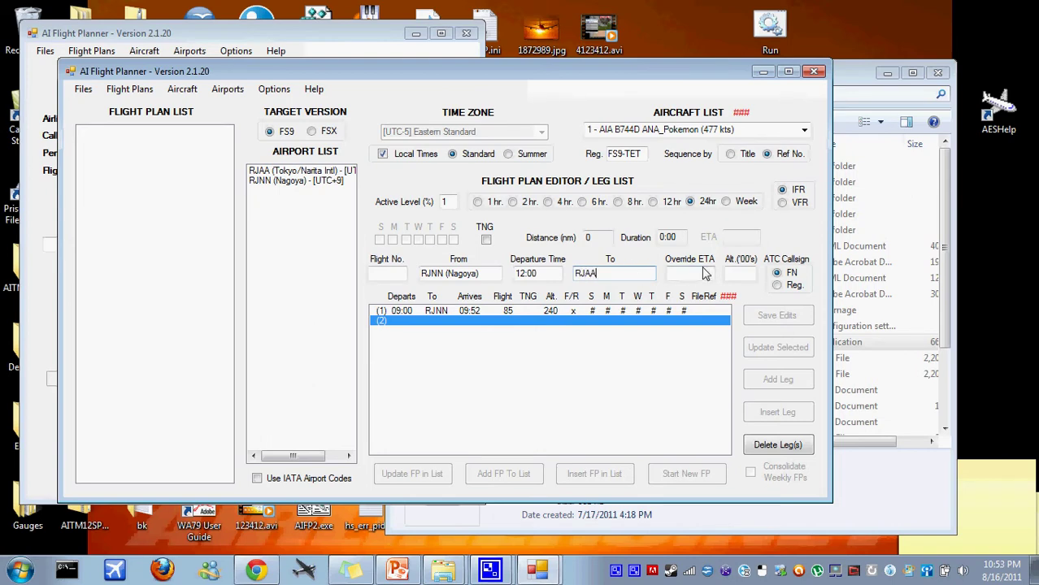
{"action": "key", "text": "Tab"}
{"action": "left_click", "coordinate": [739, 275]}
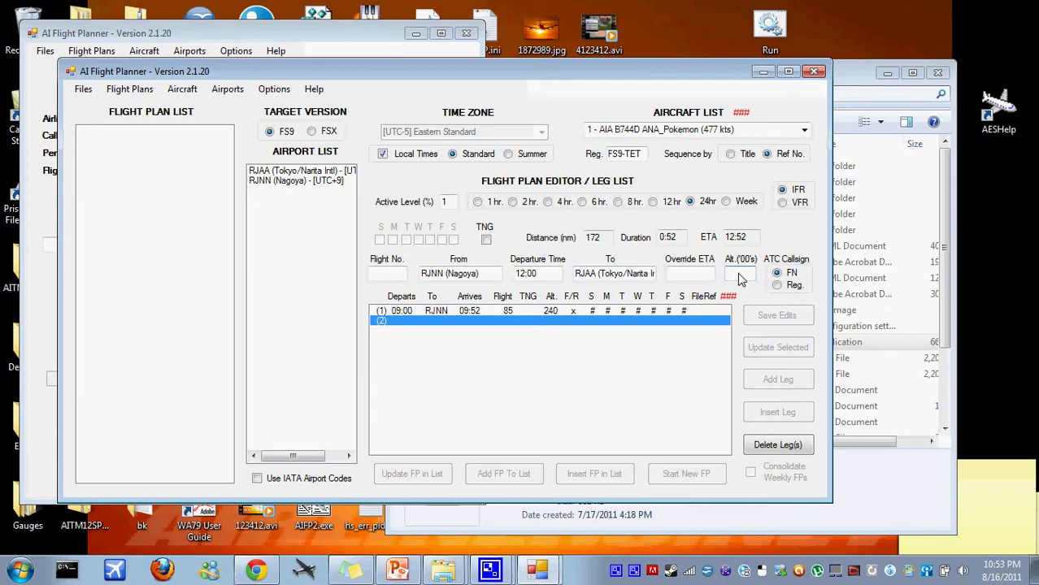
{"action": "type", "text": "240"}
{"action": "left_click", "coordinate": [389, 275]}
{"action": "type", "text": "86"}
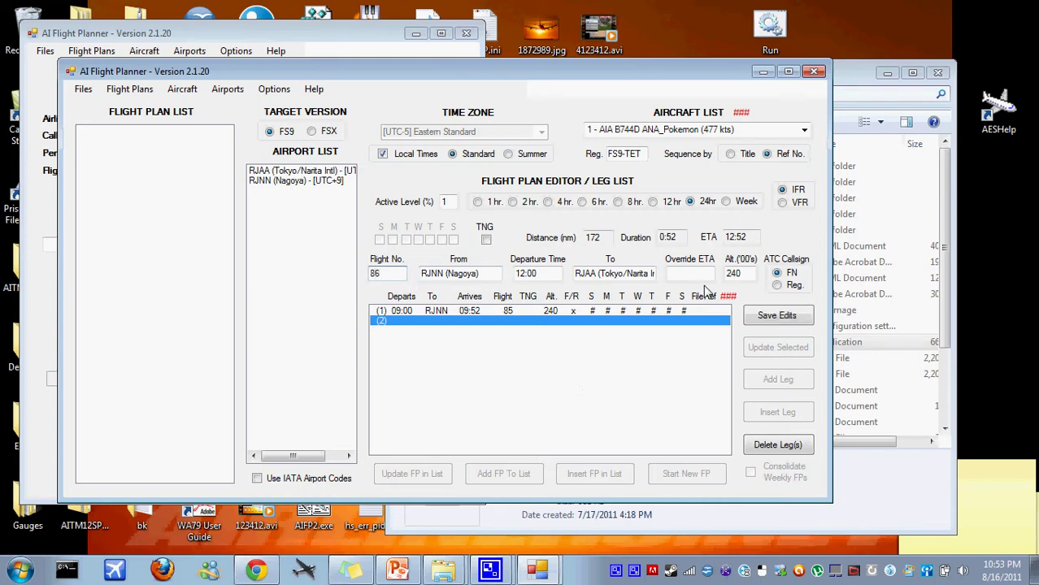
{"action": "left_click", "coordinate": [778, 317]}
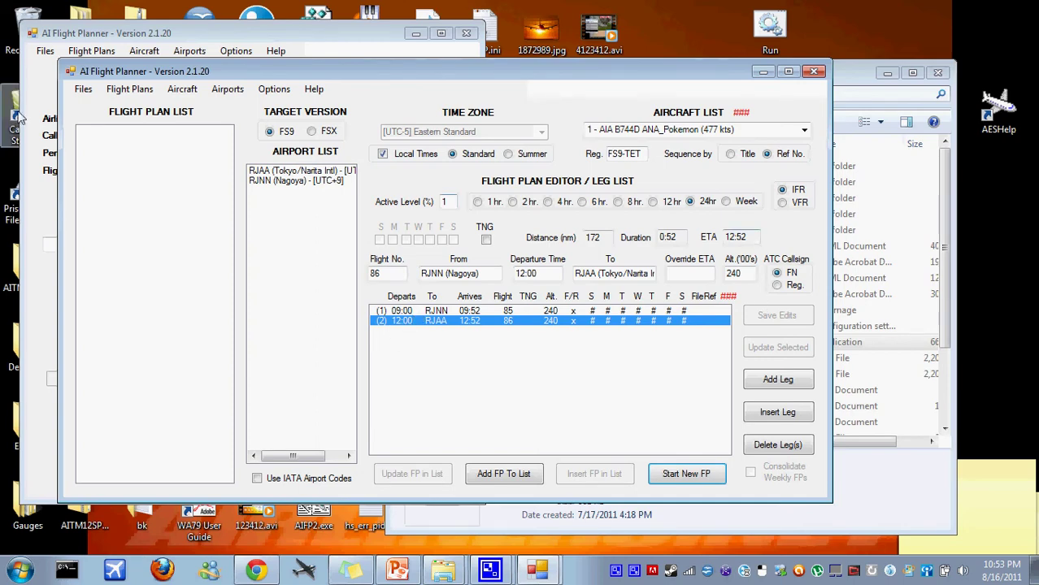
Step: Browse the flight plan menus and close the options dialog without changing anything
{"action": "left_click", "coordinate": [132, 90]}
{"action": "mouse_move", "coordinate": [83, 89]}
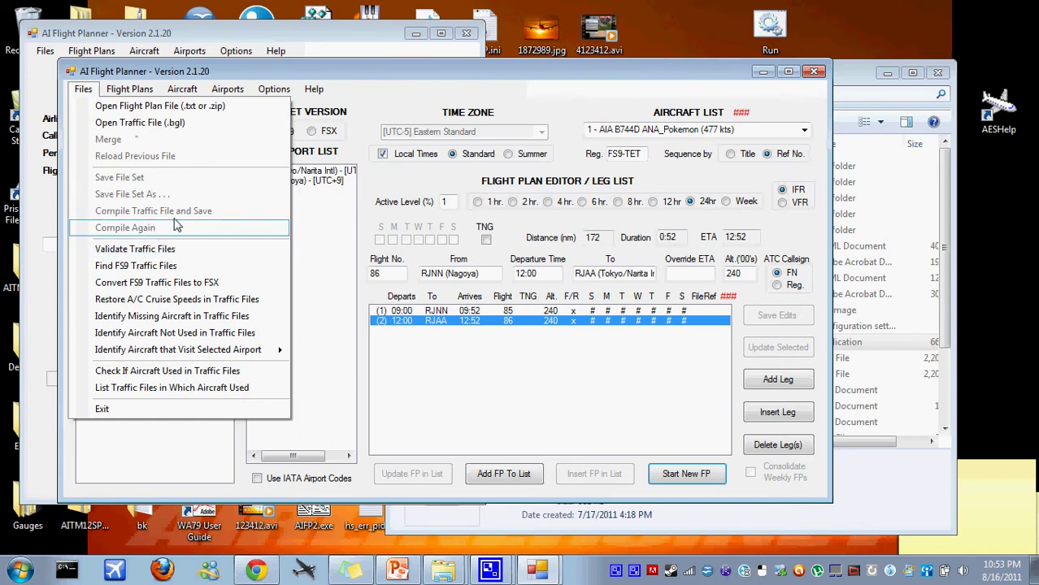
{"action": "mouse_move", "coordinate": [274, 89]}
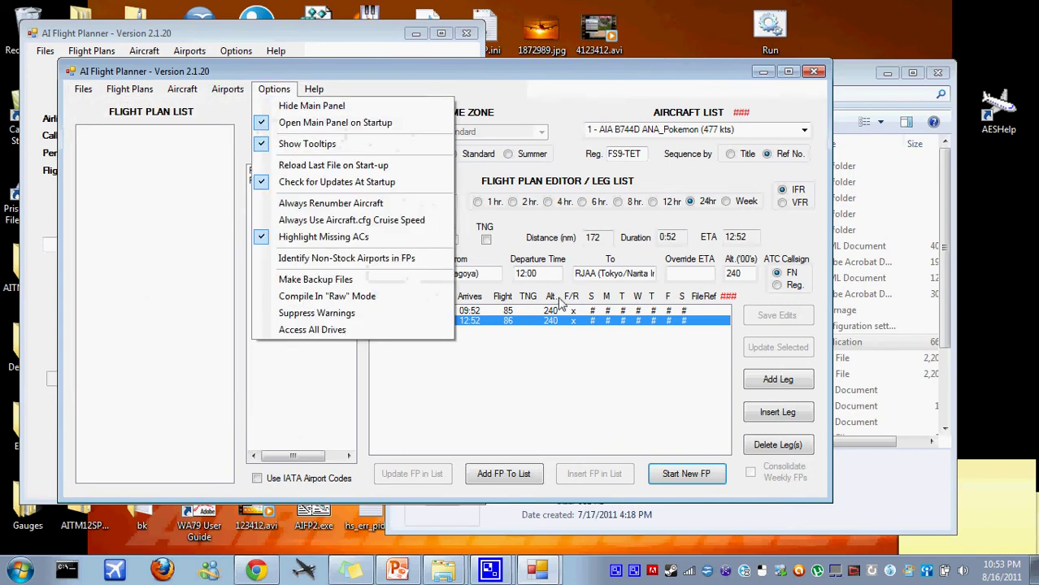
{"action": "left_click", "coordinate": [594, 384]}
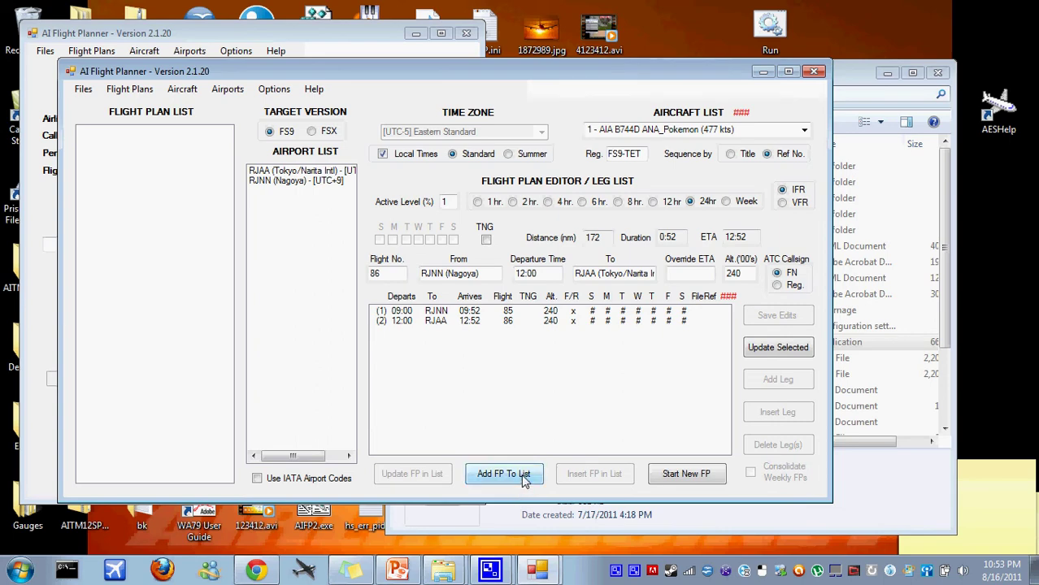
Step: Add the two-leg plan to the flight plan list as entry (1)
{"action": "left_click", "coordinate": [504, 473]}
{"action": "right_click", "coordinate": [153, 131]}
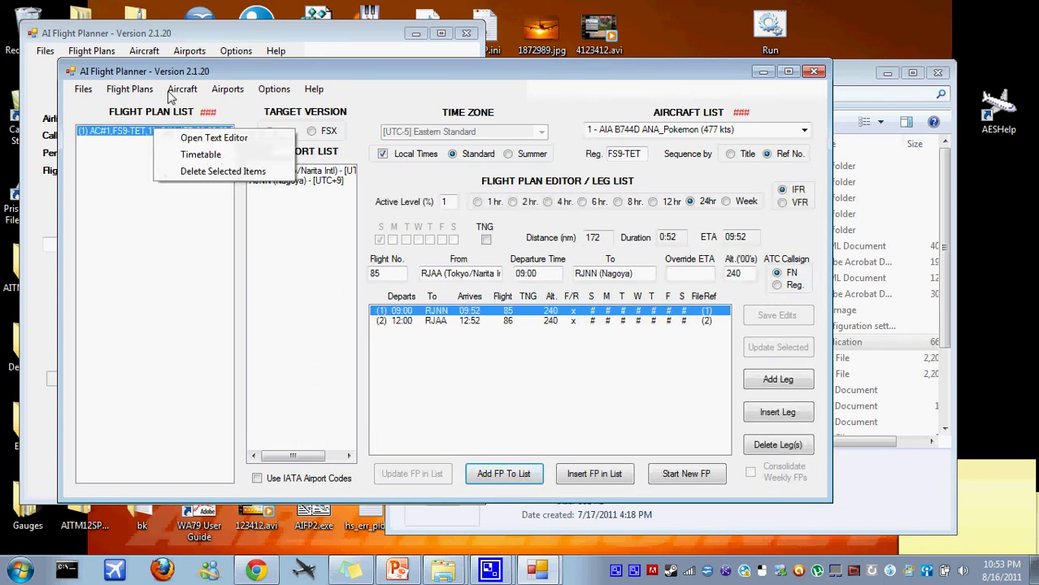
{"action": "left_click", "coordinate": [154, 107]}
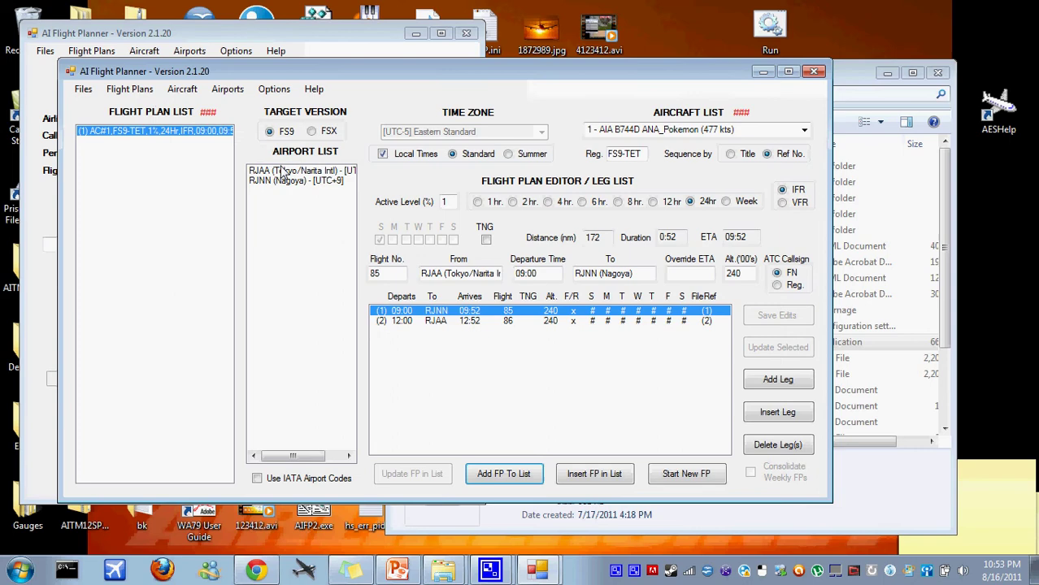
{"action": "left_click", "coordinate": [85, 90]}
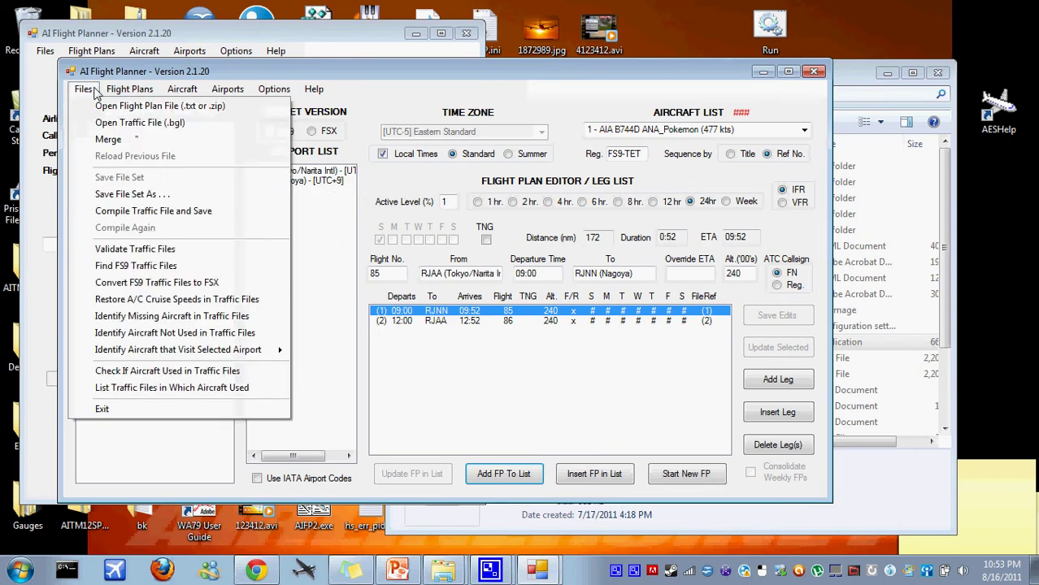
Step: Compile the plan for FS9 as Traffic_ANA747Pokemon.bgl and dismiss the success message
{"action": "left_click", "coordinate": [161, 213]}
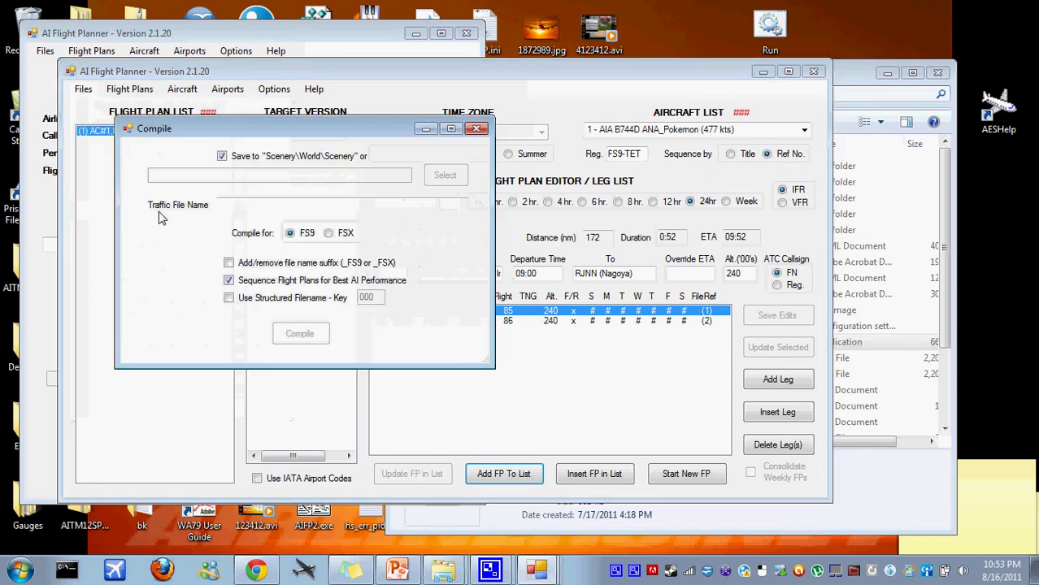
{"action": "left_click", "coordinate": [236, 206]}
{"action": "type", "text": "Traffic_"}
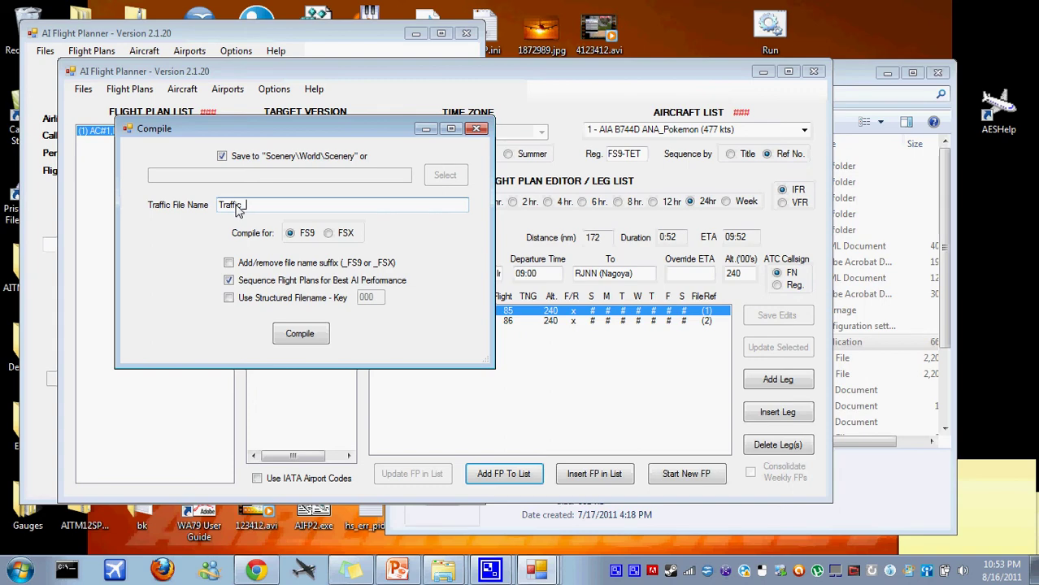
{"action": "type", "text": "ANA7"}
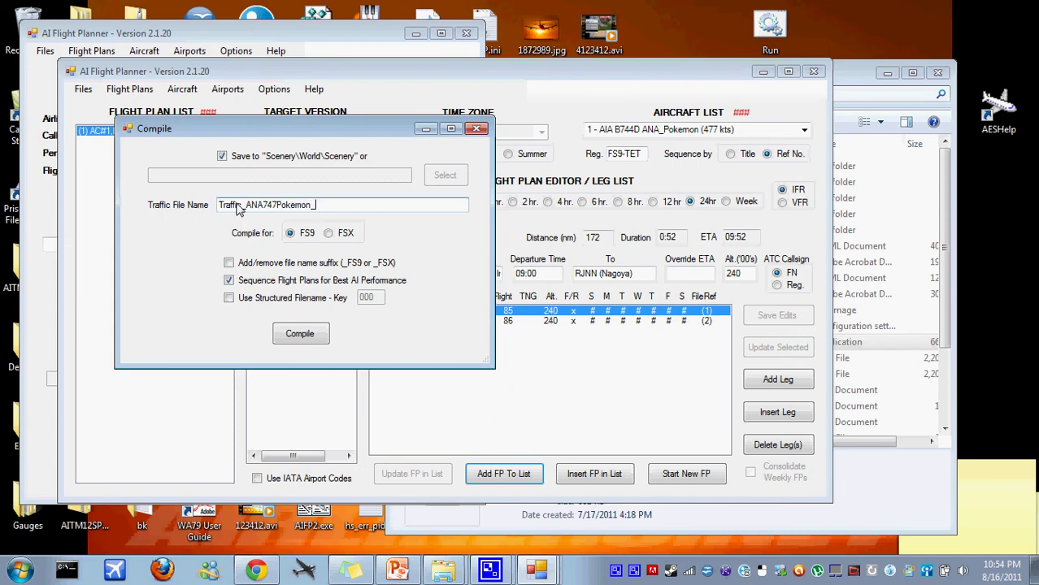
{"action": "type", "text": "47Pokemon.bglg"}
{"action": "key", "text": "BackSpace"}
{"action": "left_click", "coordinate": [322, 335]}
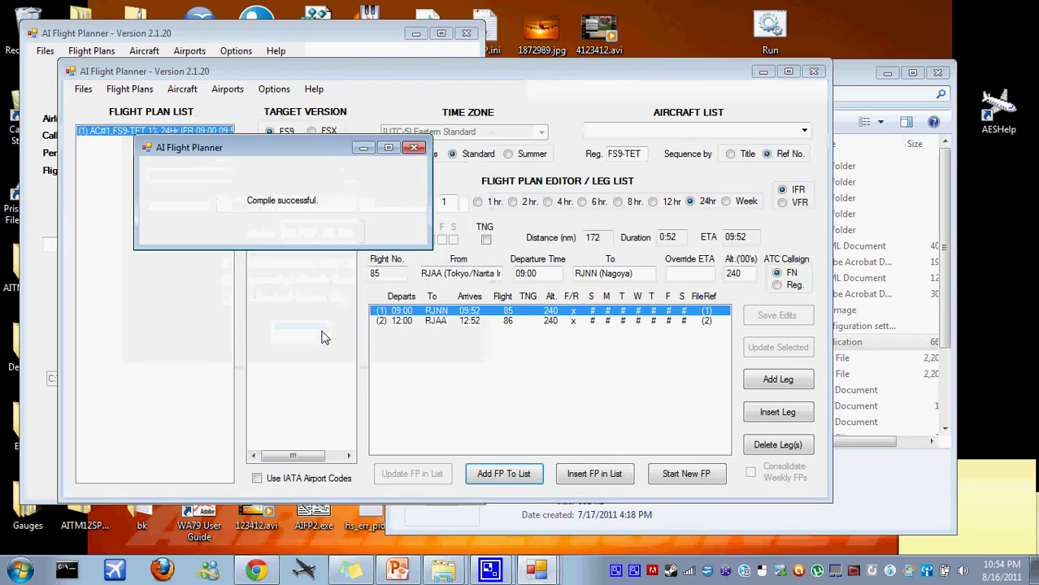
{"action": "key", "text": "Return"}
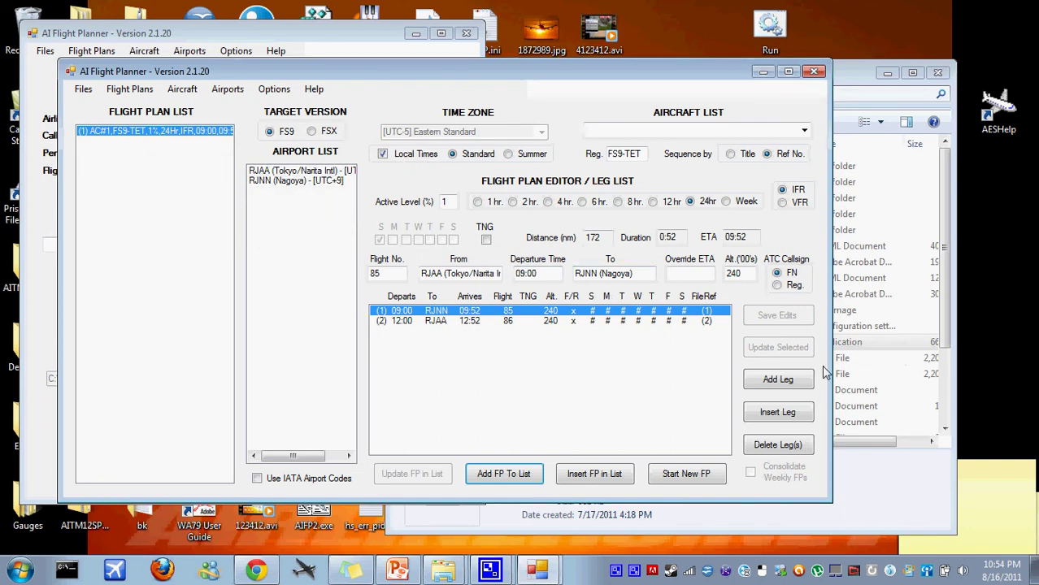
{"action": "right_click", "coordinate": [314, 567]}
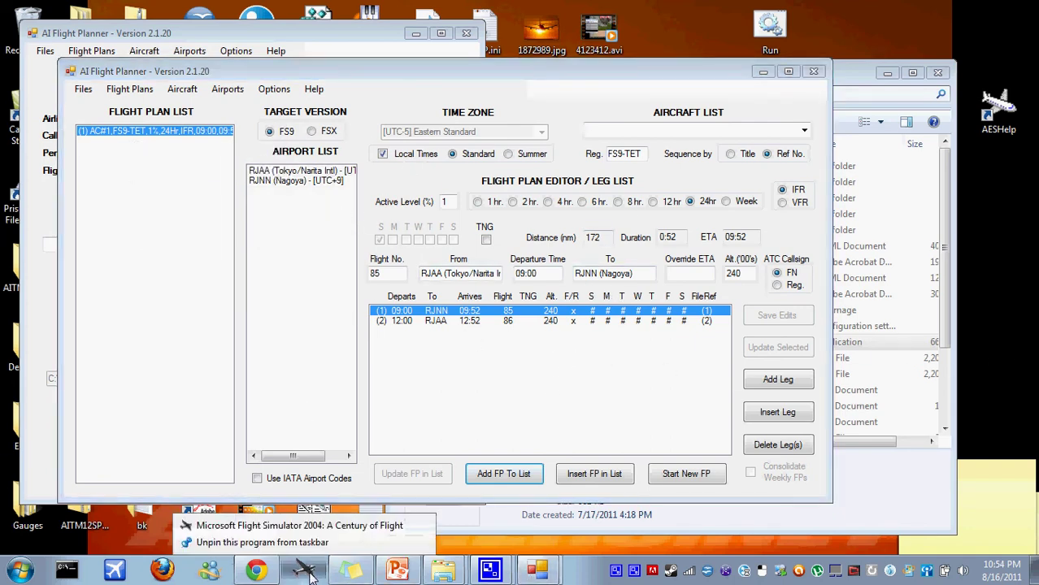
{"action": "left_click", "coordinate": [159, 269]}
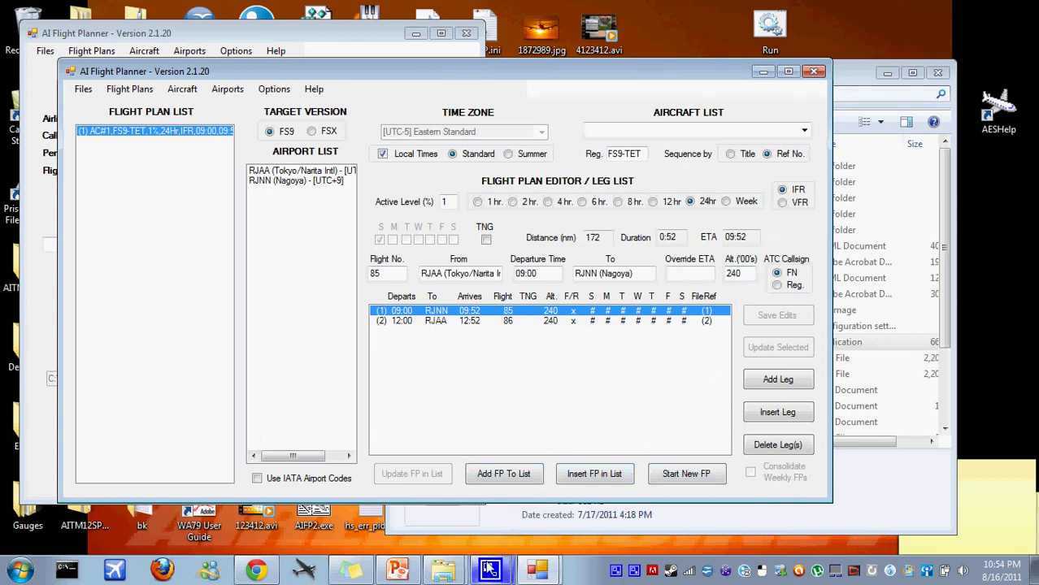
{"action": "mouse_move", "coordinate": [489, 569]}
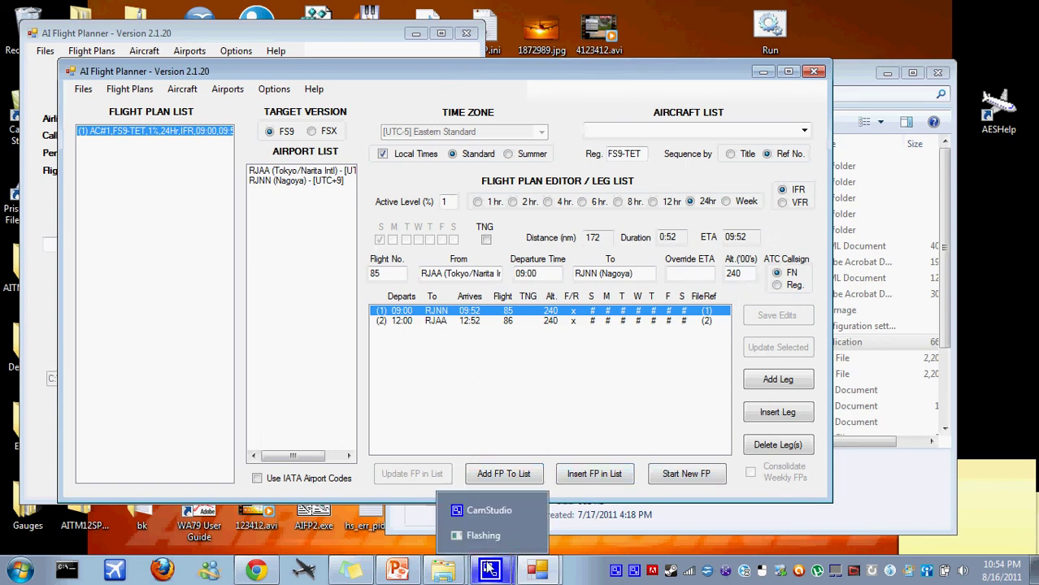
{"action": "left_click", "coordinate": [493, 507]}
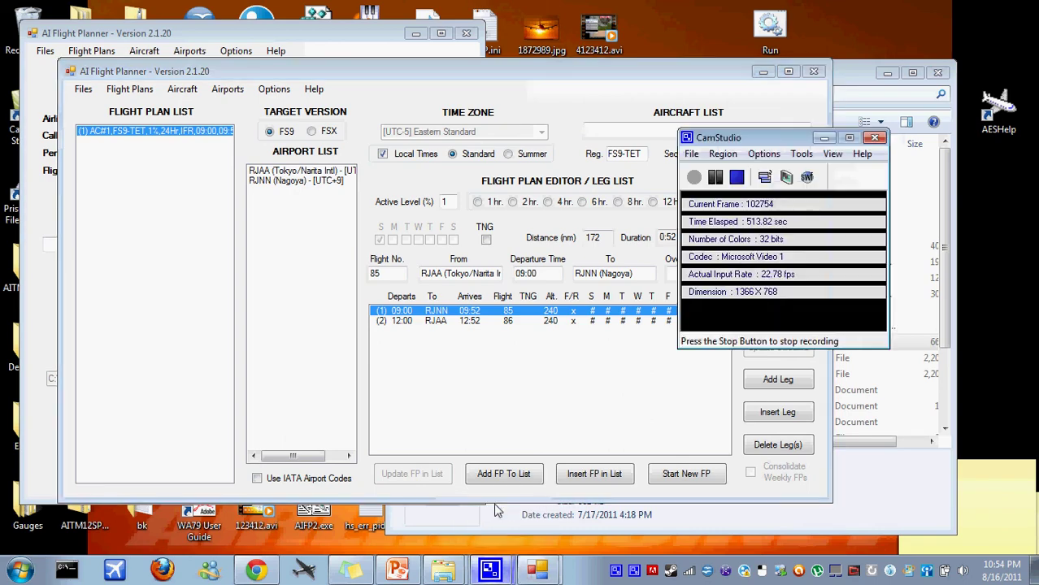